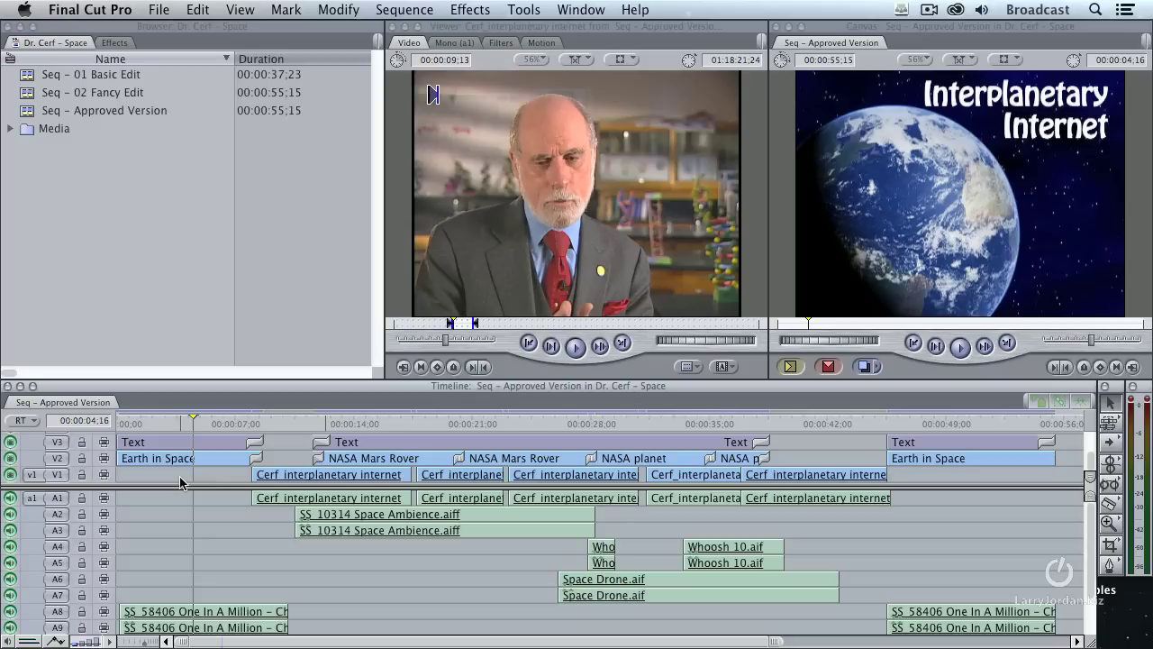
# Scrub the Approved Version timeline from the Earth title through the Mars and planet shots to about 50 seconds
pyautogui.click(301, 476)
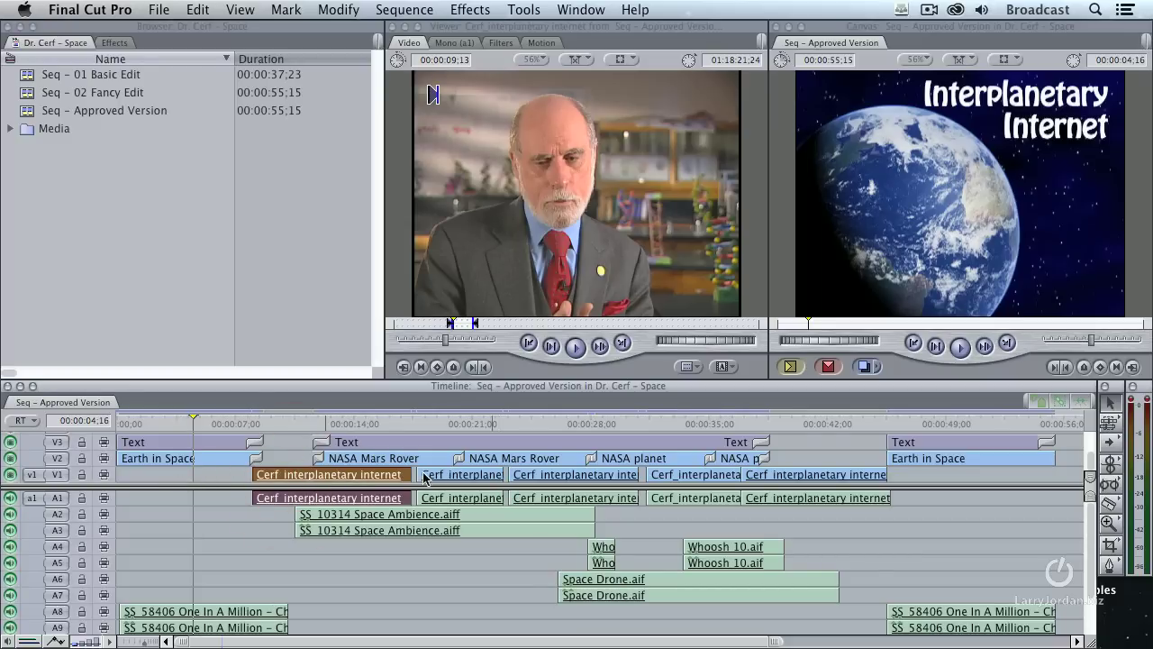
pyautogui.click(353, 422)
pyautogui.click(443, 422)
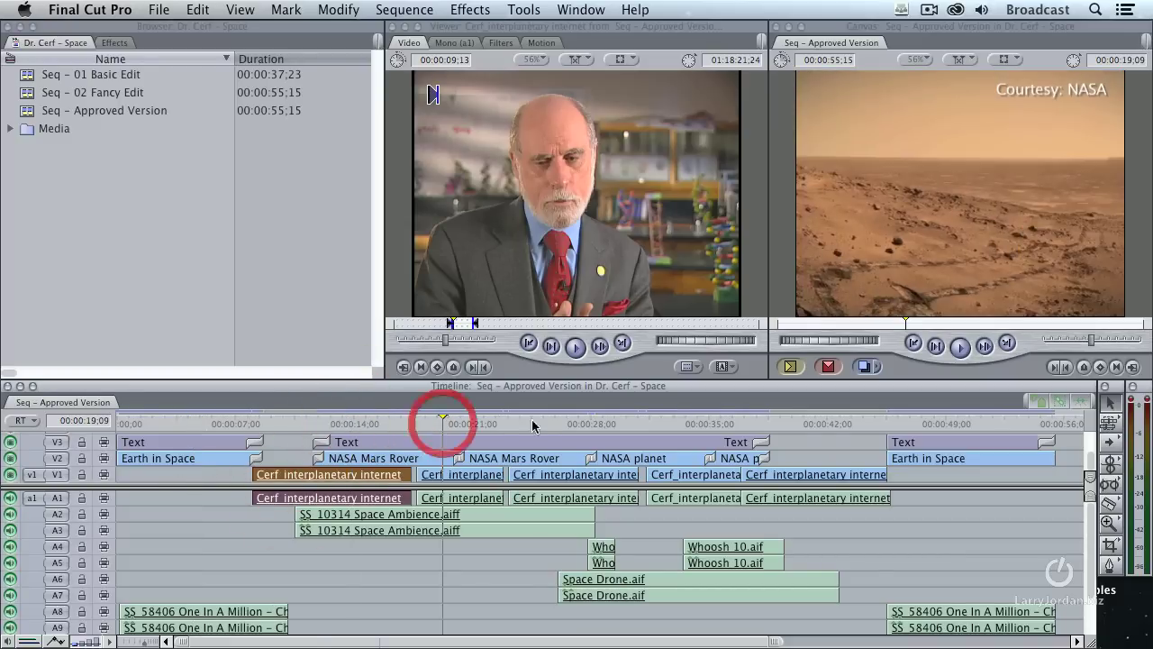
pyautogui.click(540, 424)
pyautogui.click(642, 422)
pyautogui.click(710, 423)
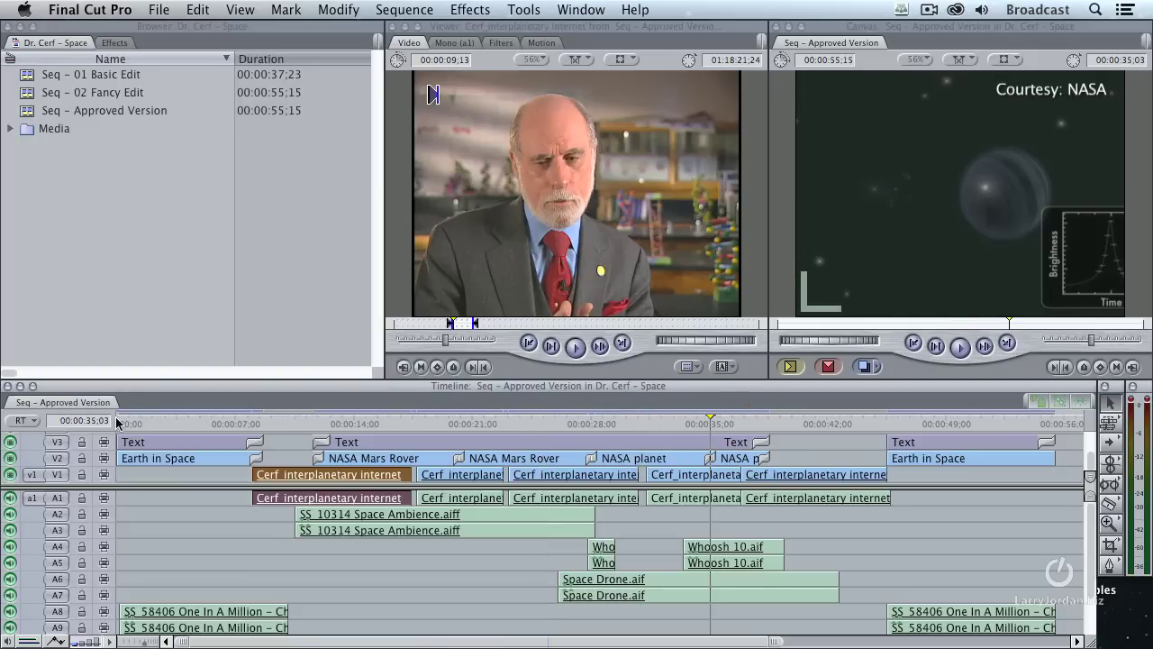
pyautogui.click(181, 422)
pyautogui.click(975, 424)
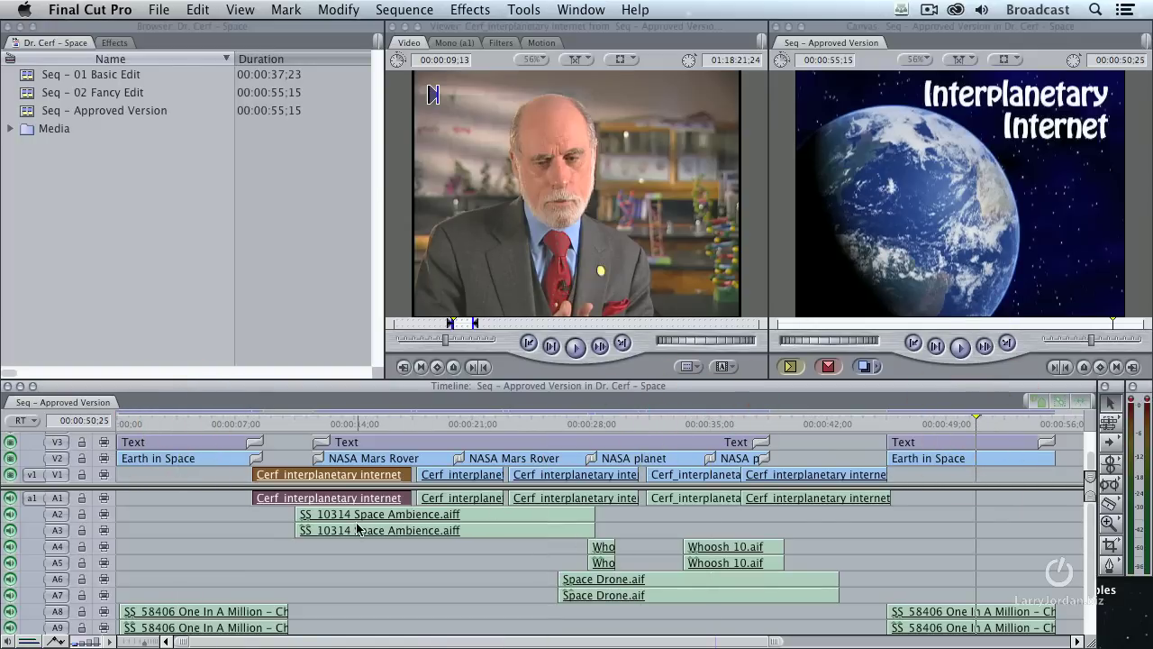
# Scroll through the timeline tracks to check the audio, then deselect the Cerf clip
pyautogui.scroll(-2, 358, 530)
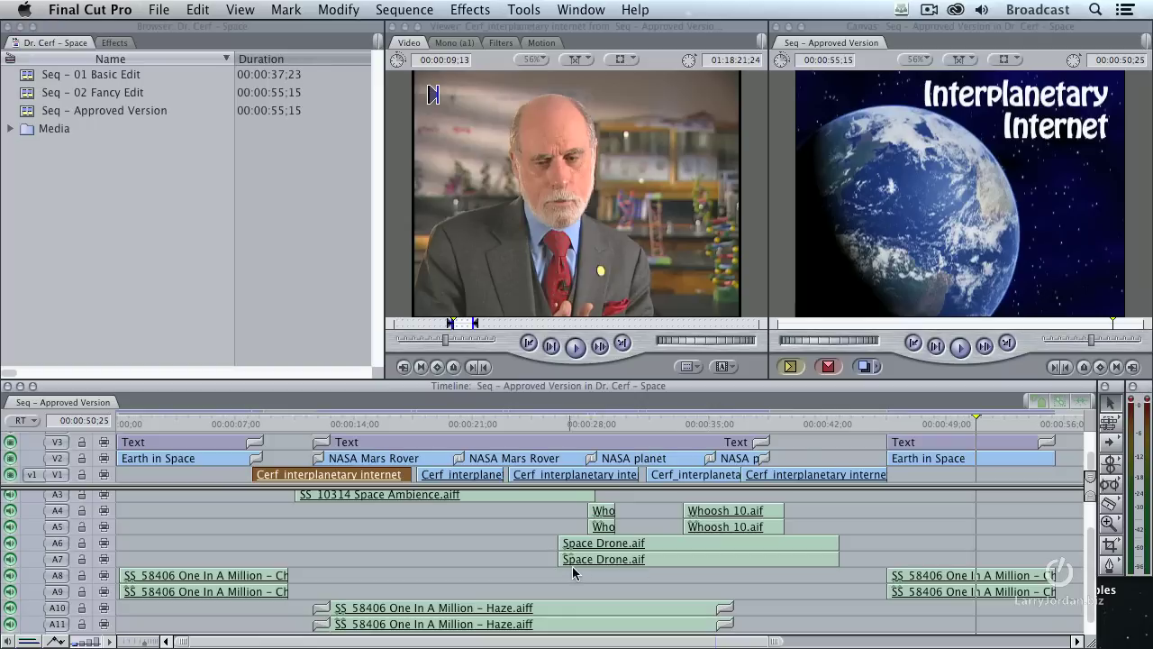
pyautogui.scroll(-1, 450, 571)
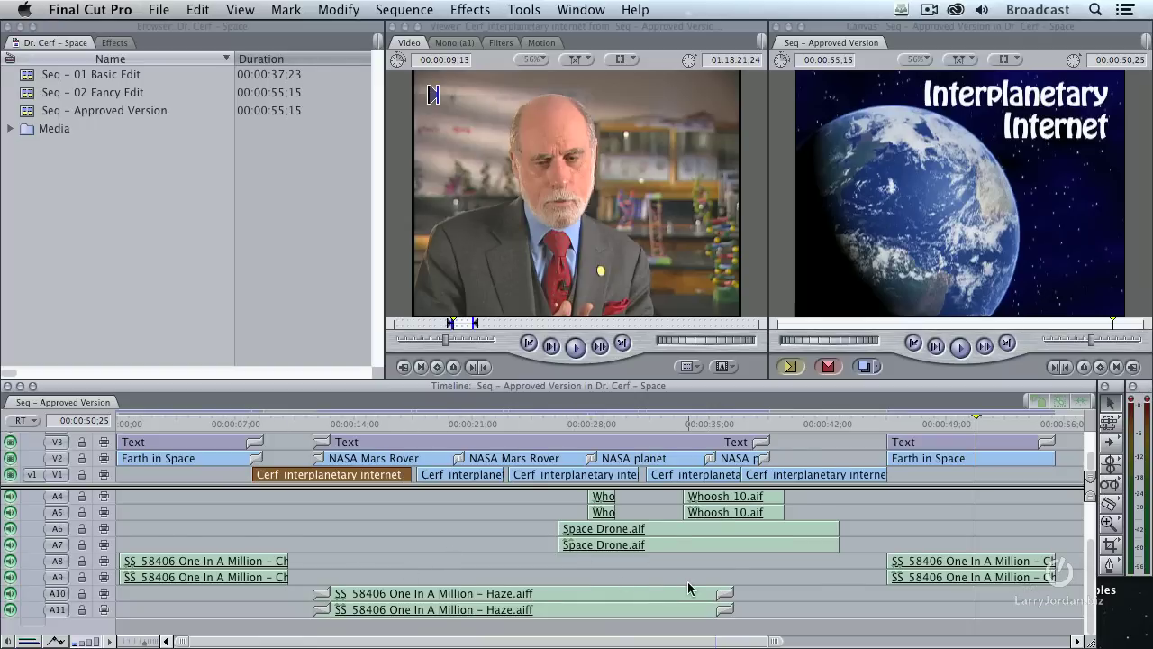
pyautogui.scroll(3, 688, 588)
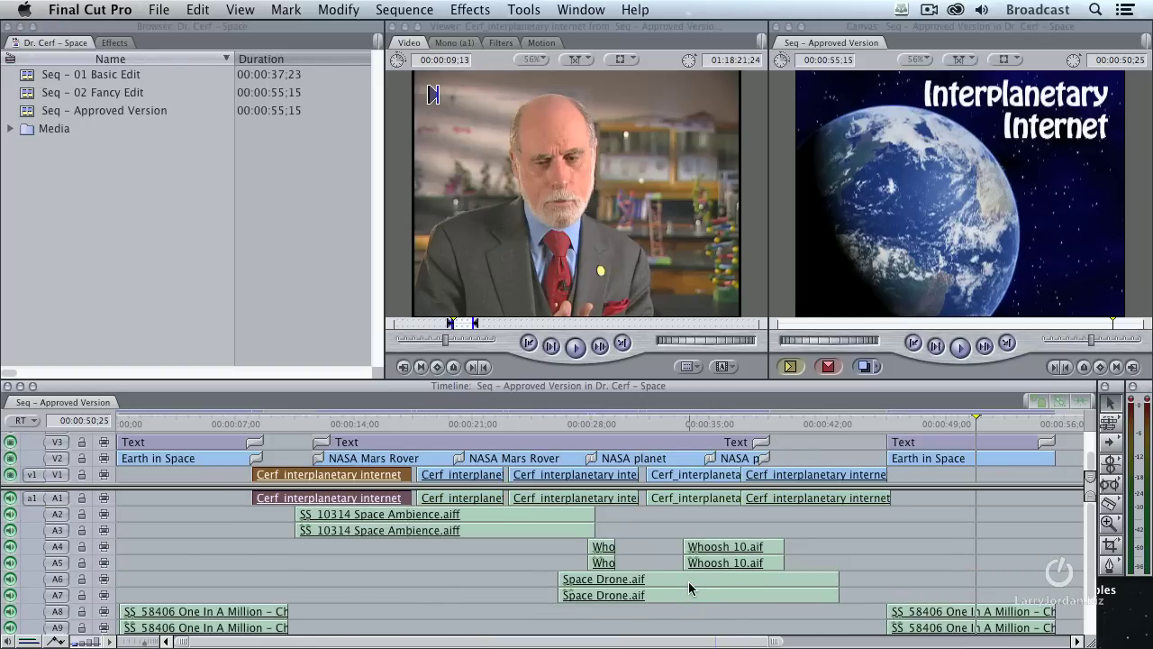
pyautogui.click(234, 482)
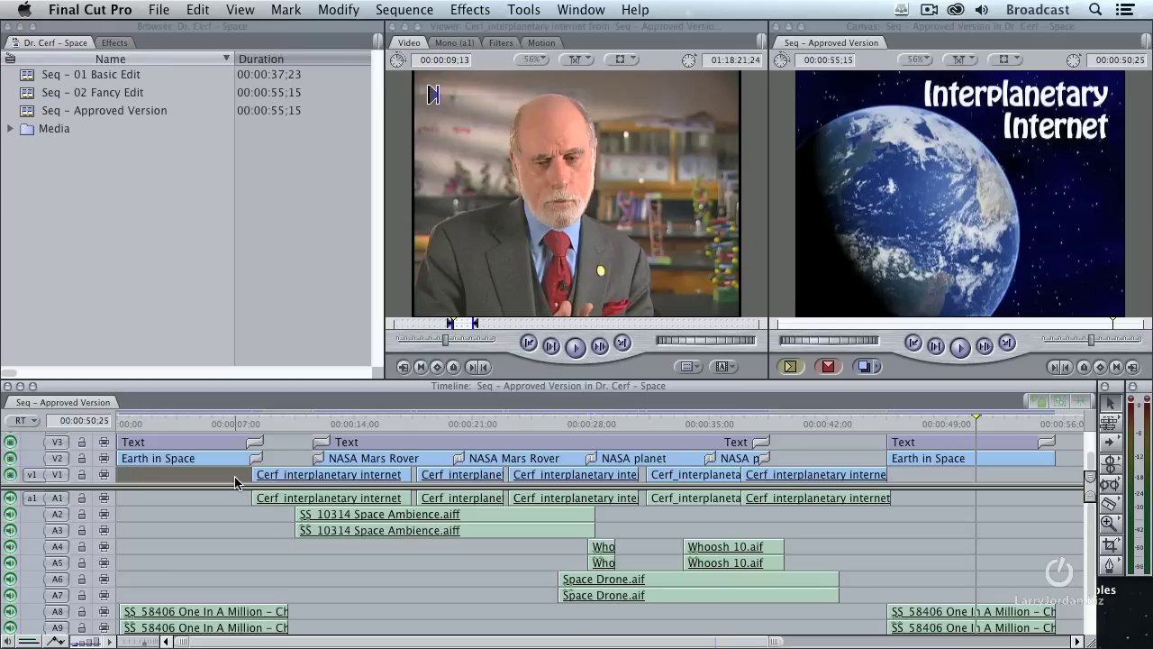
# Select Seq – Approved Version in the Browser and bring up the File > Export submenu
pyautogui.click(29, 111)
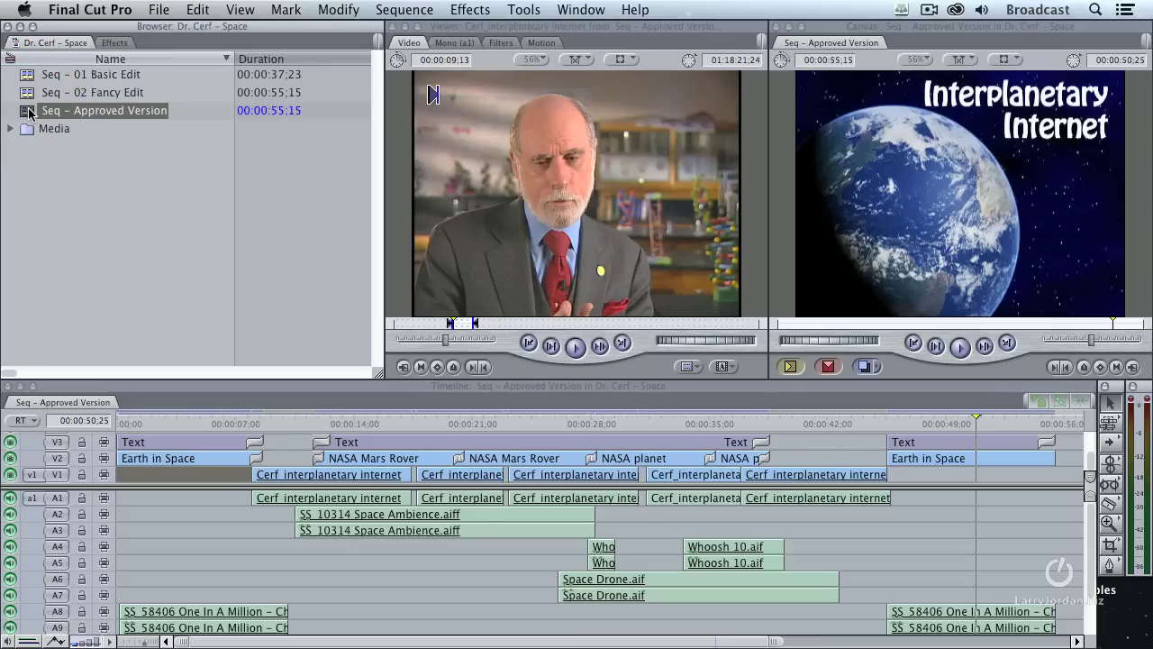
pyautogui.click(159, 9)
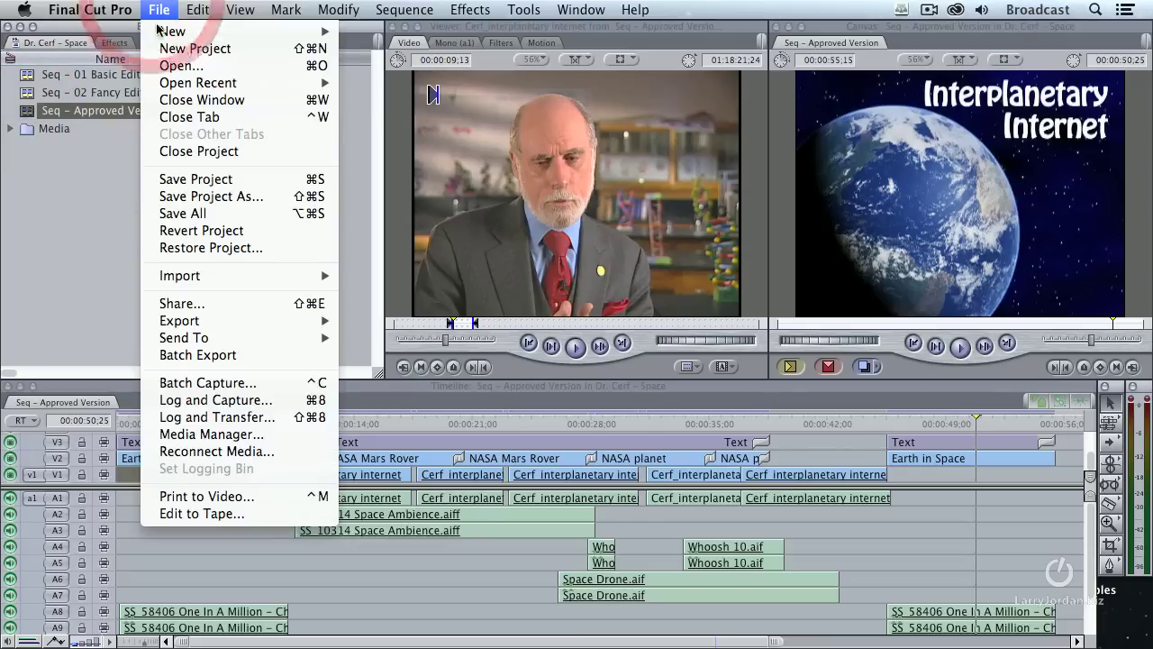
pyautogui.moveTo(240, 320)
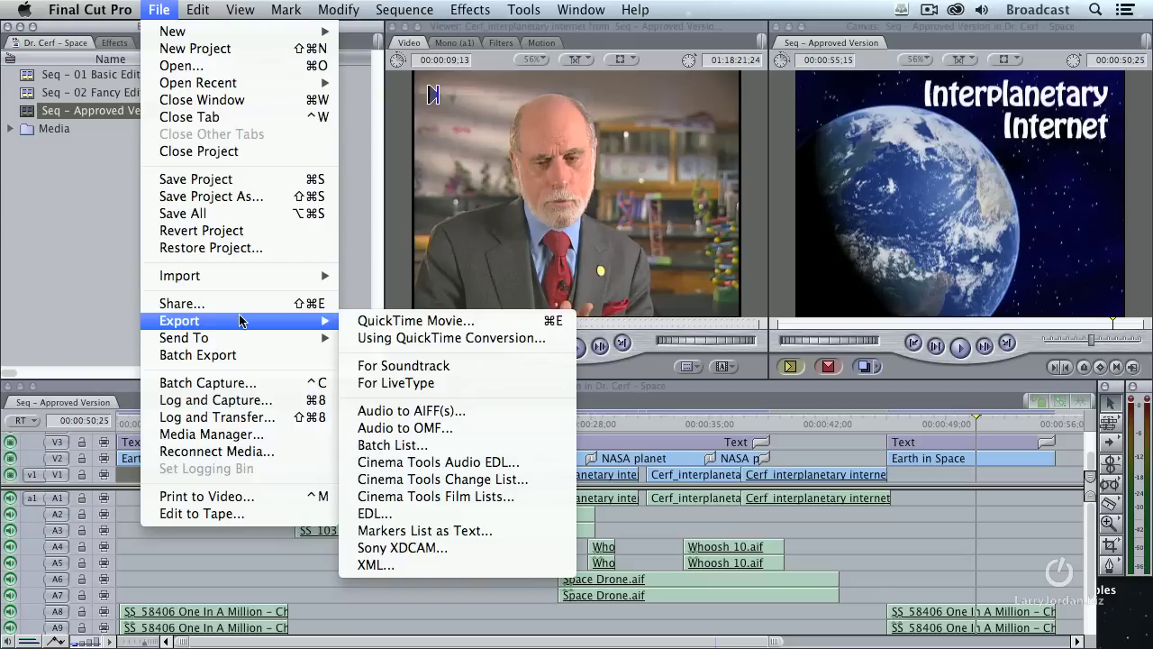
# Export the sequence as XML using Apple XML Interchange Format version 5
pyautogui.click(462, 566)
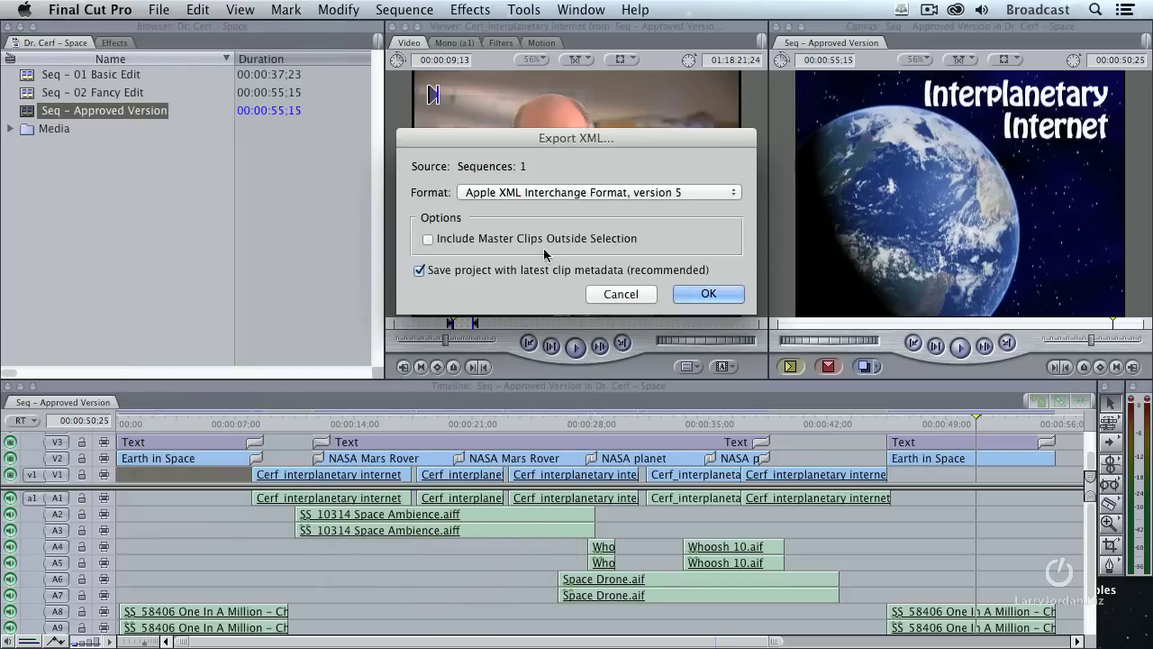
pyautogui.click(555, 192)
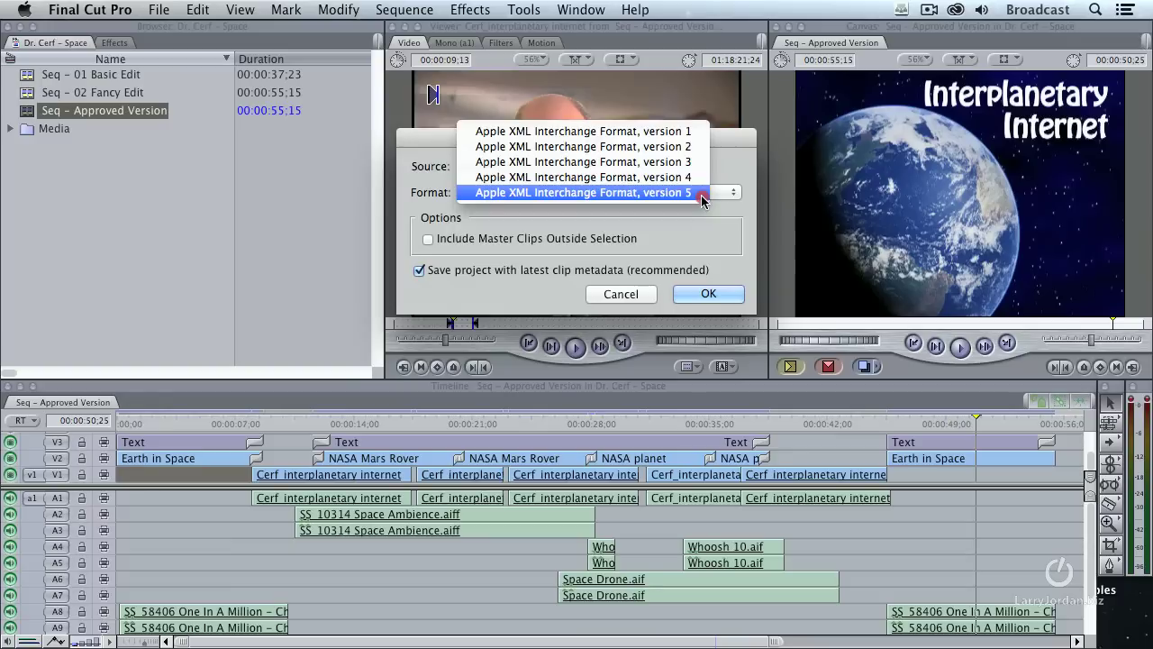
pyautogui.click(702, 200)
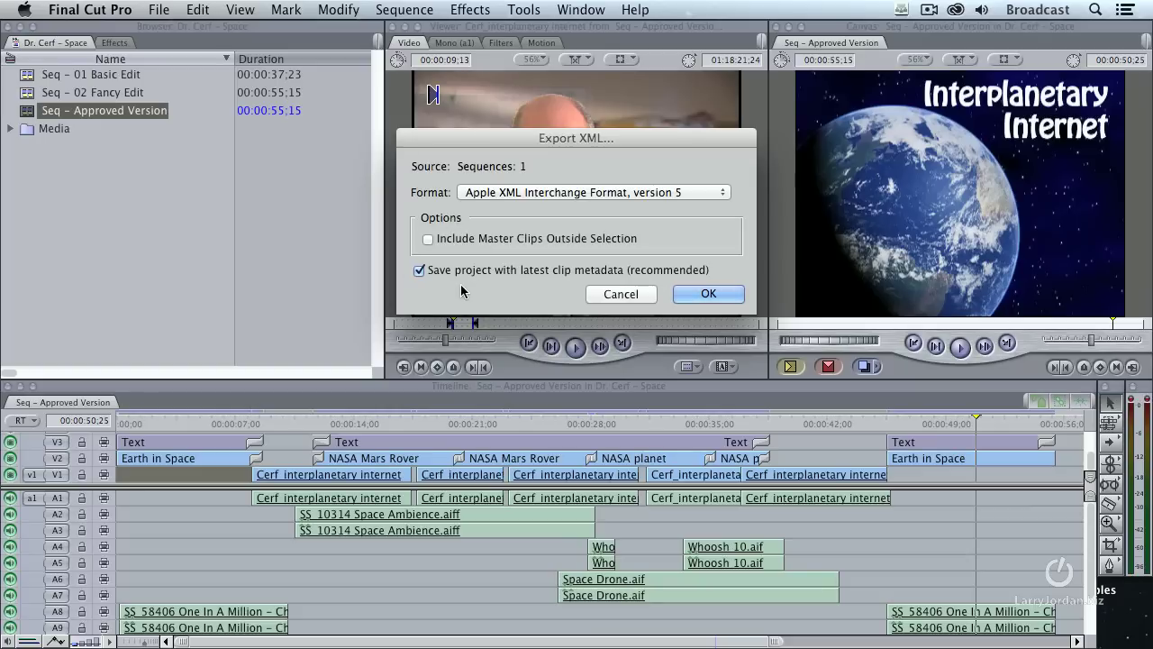
# Save the XML export as 'Cerf – Approved' to the Desktop
pyautogui.click(691, 292)
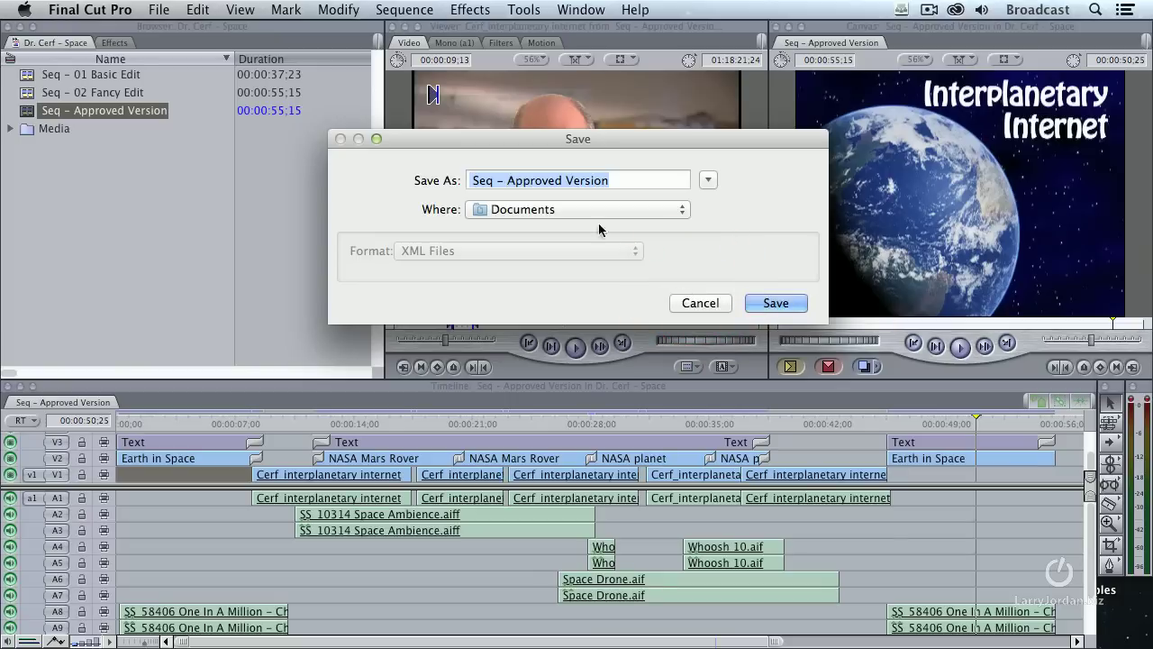
pyautogui.click(461, 182)
pyautogui.write('Cer')
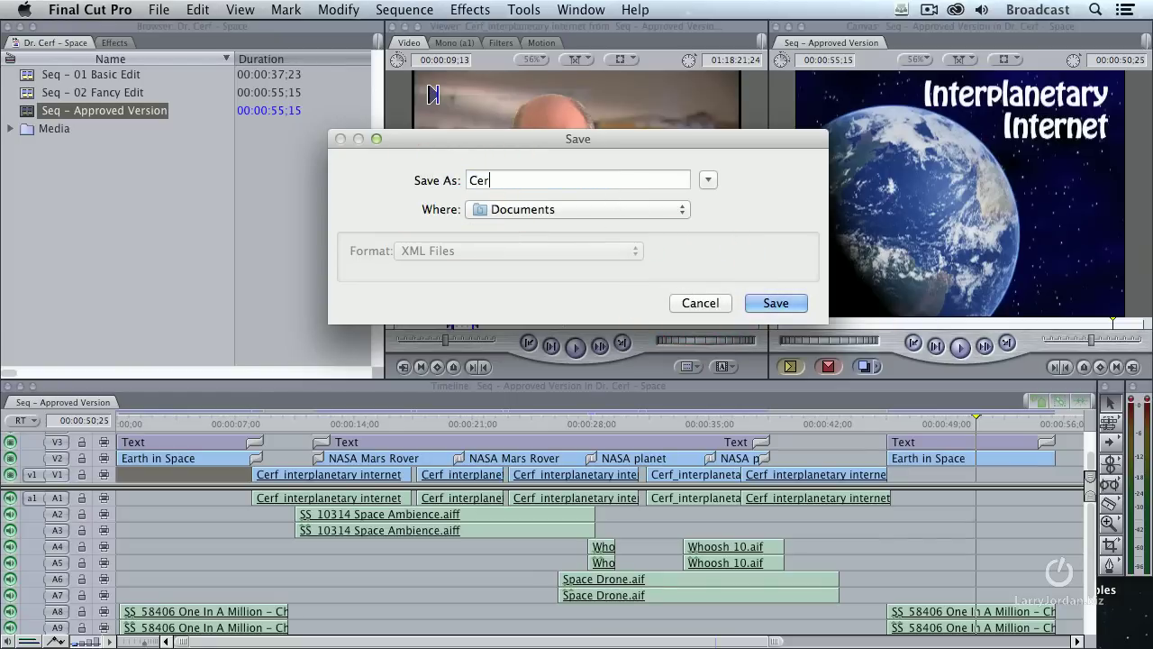
pyautogui.write('f – Approved')
pyautogui.moveTo(490, 210); pyautogui.dragTo(517, 225)
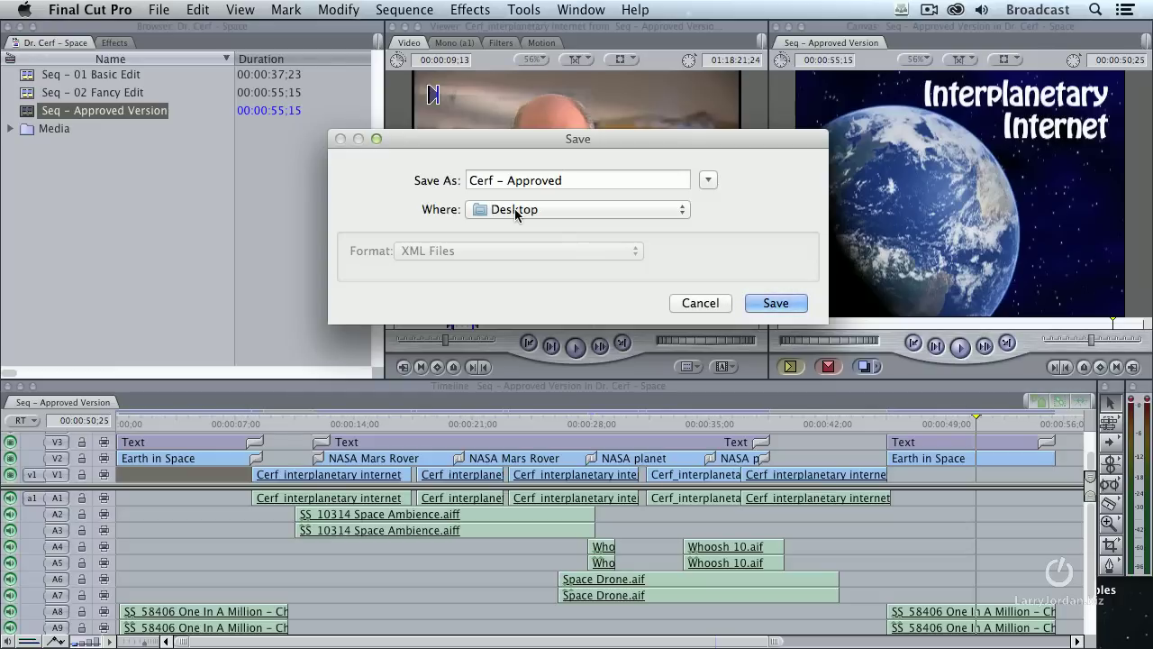
pyautogui.click(773, 304)
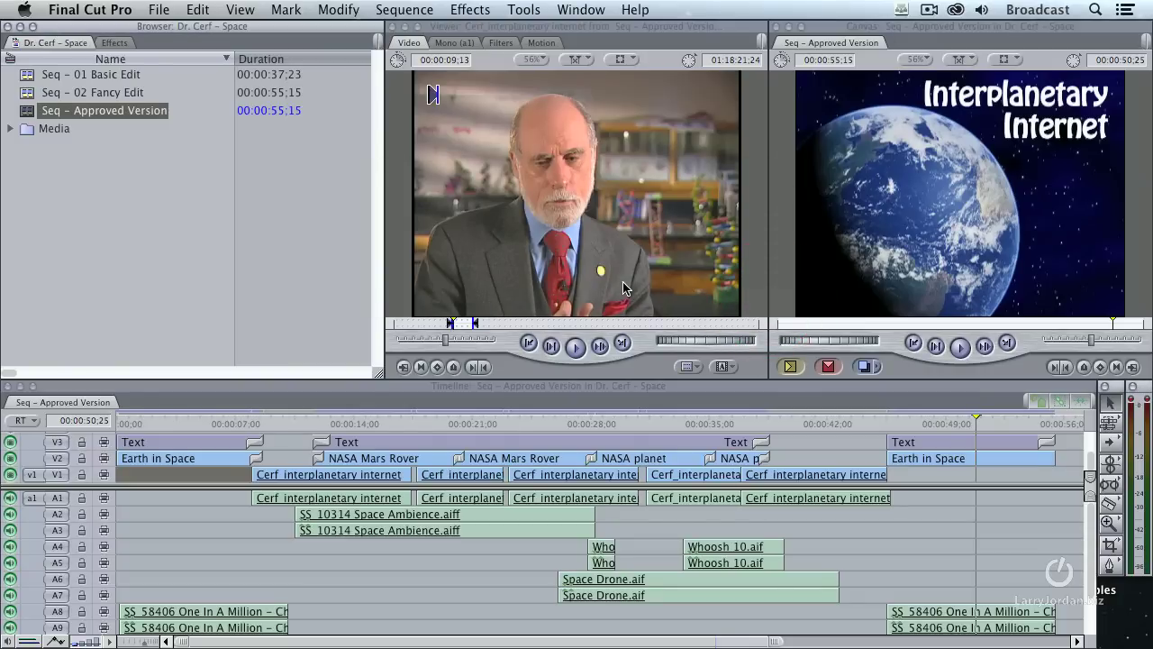
# Hide Final Cut Pro and launch 7toX for Final Cut Pro from the FCP X Utilities folder
pyautogui.press('super+h')
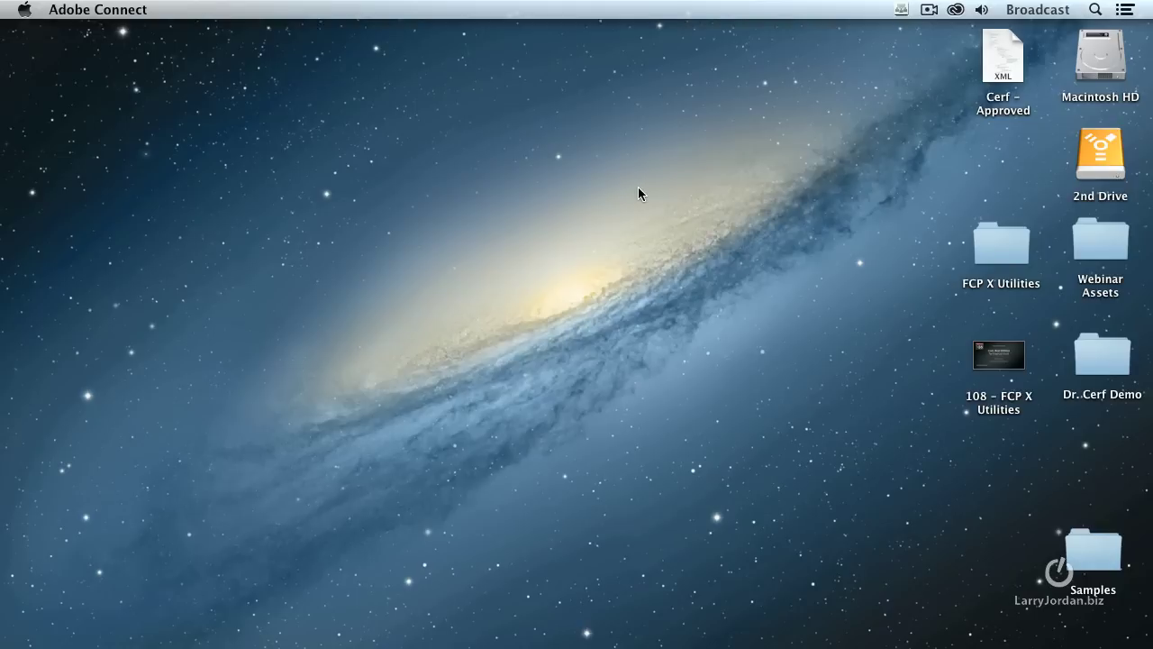
pyautogui.click(638, 190)
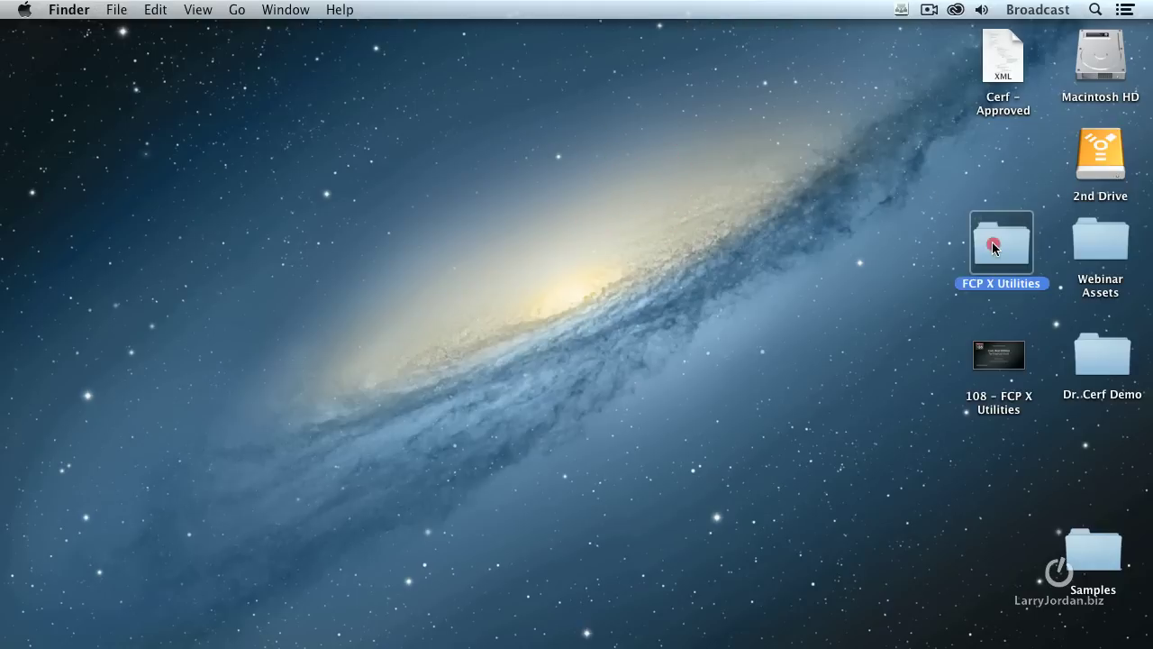
pyautogui.doubleClick(995, 239)
pyautogui.moveTo(444, 45); pyautogui.dragTo(402, 38)
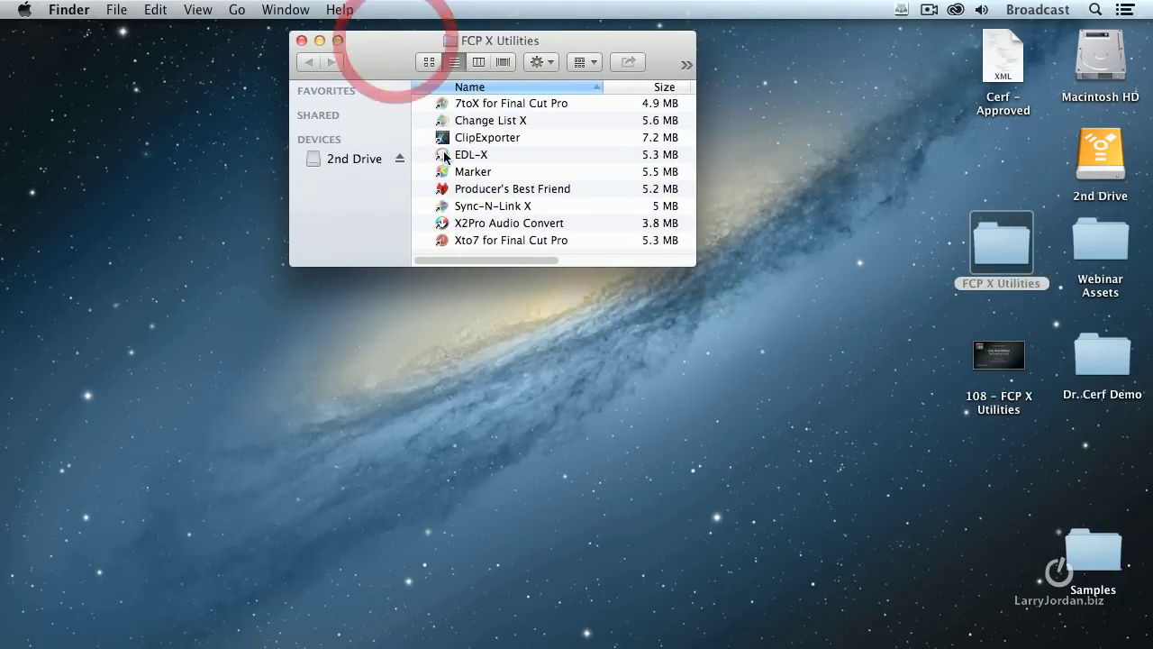
pyautogui.doubleClick(442, 104)
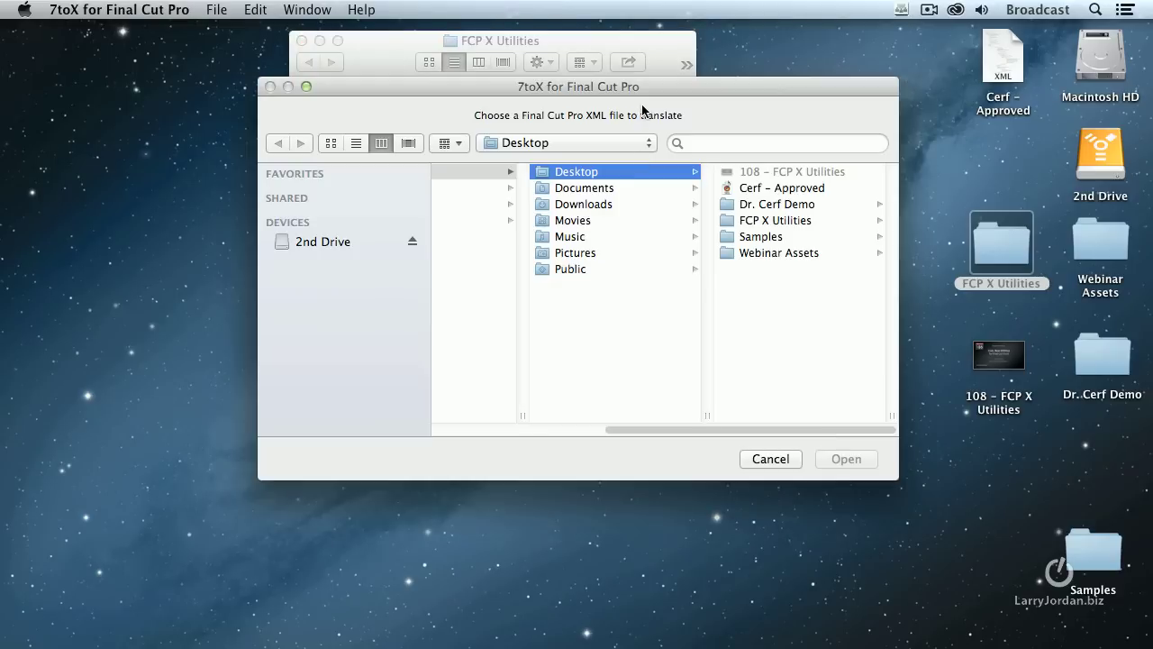
# Translate the Cerf – Approved XML in 7toX and choose Save XML file as the output
pyautogui.moveTo(641, 109); pyautogui.dragTo(619, 142)
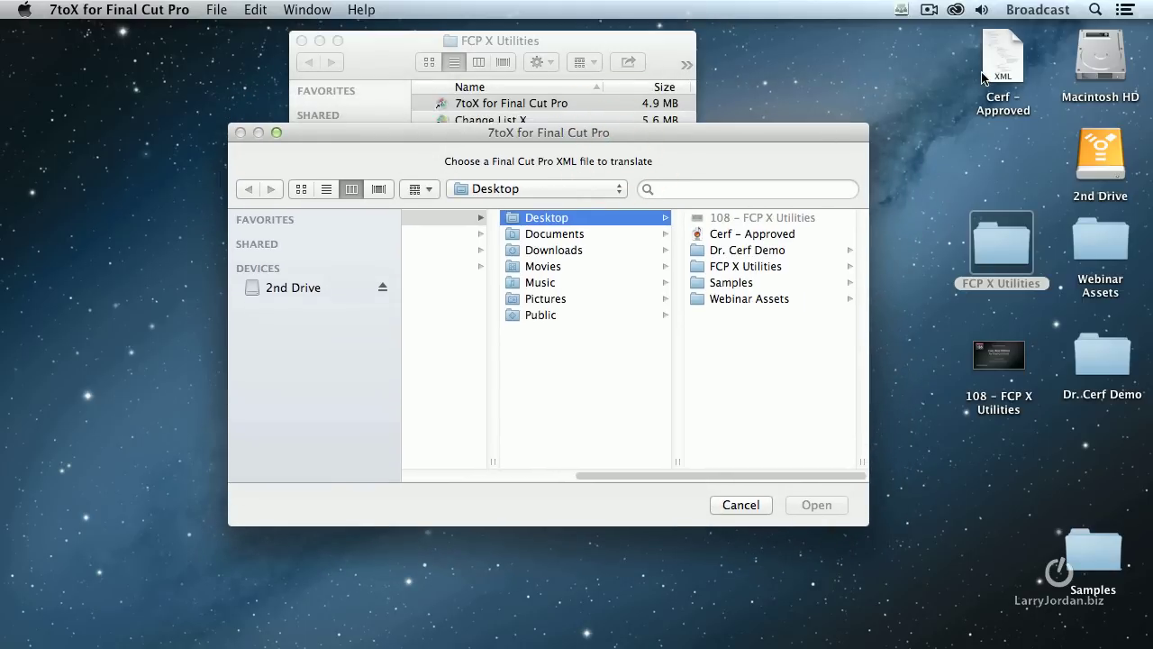
pyautogui.click(770, 235)
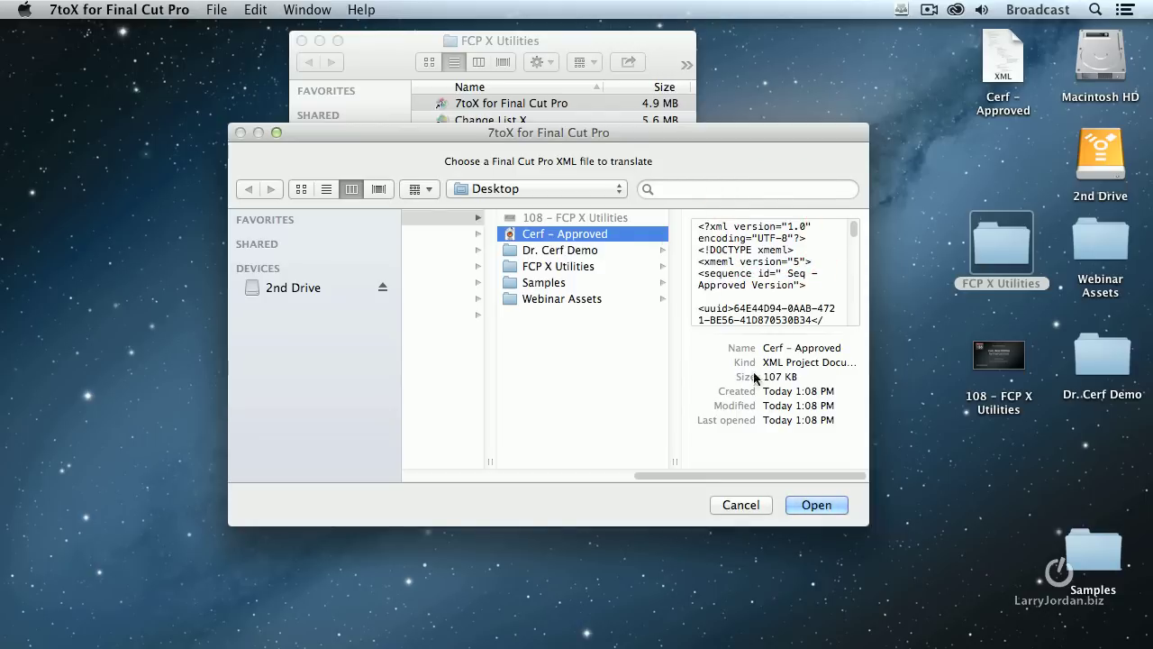
pyautogui.click(815, 505)
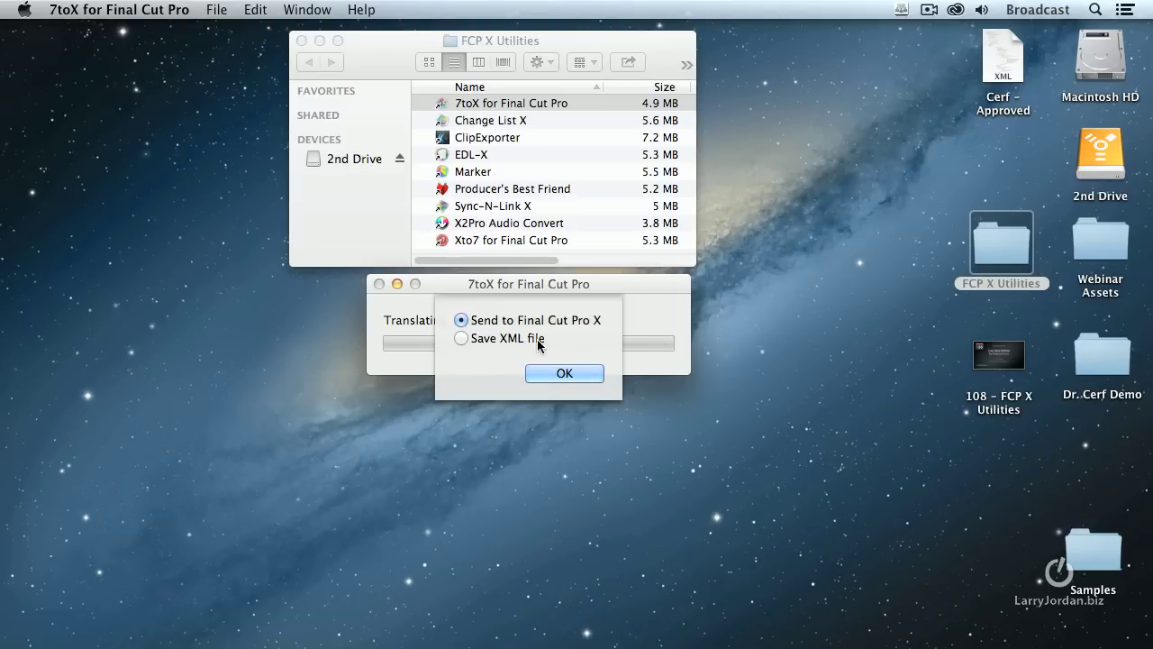
pyautogui.press('super+Tab')
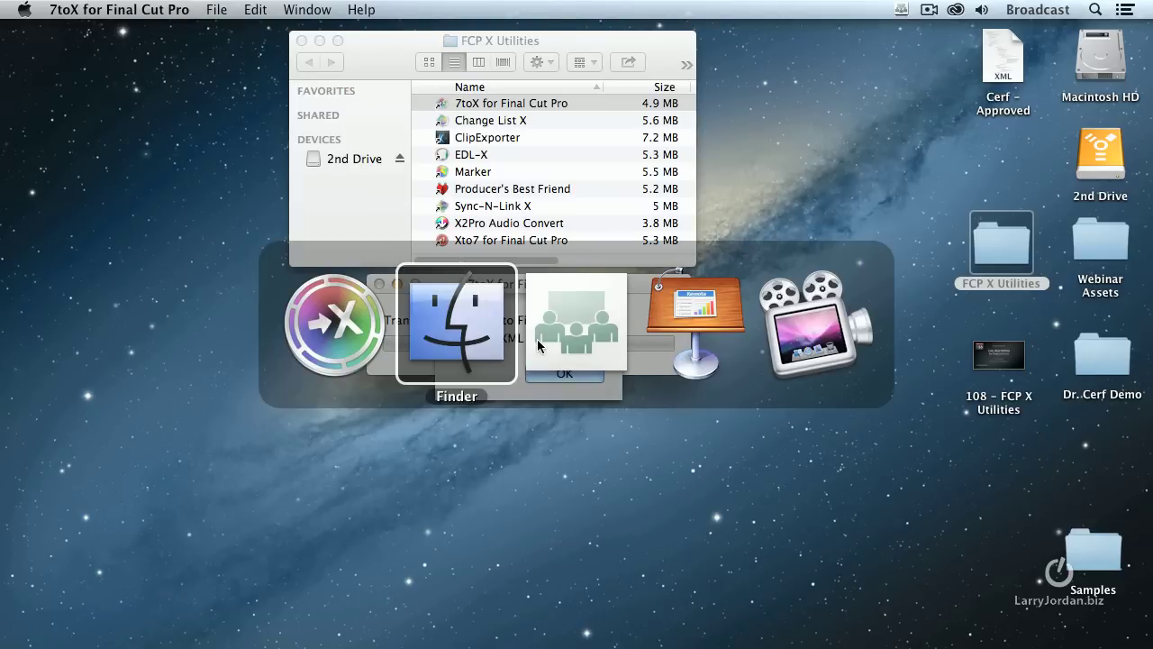
pyautogui.press('super+shift+Tab')
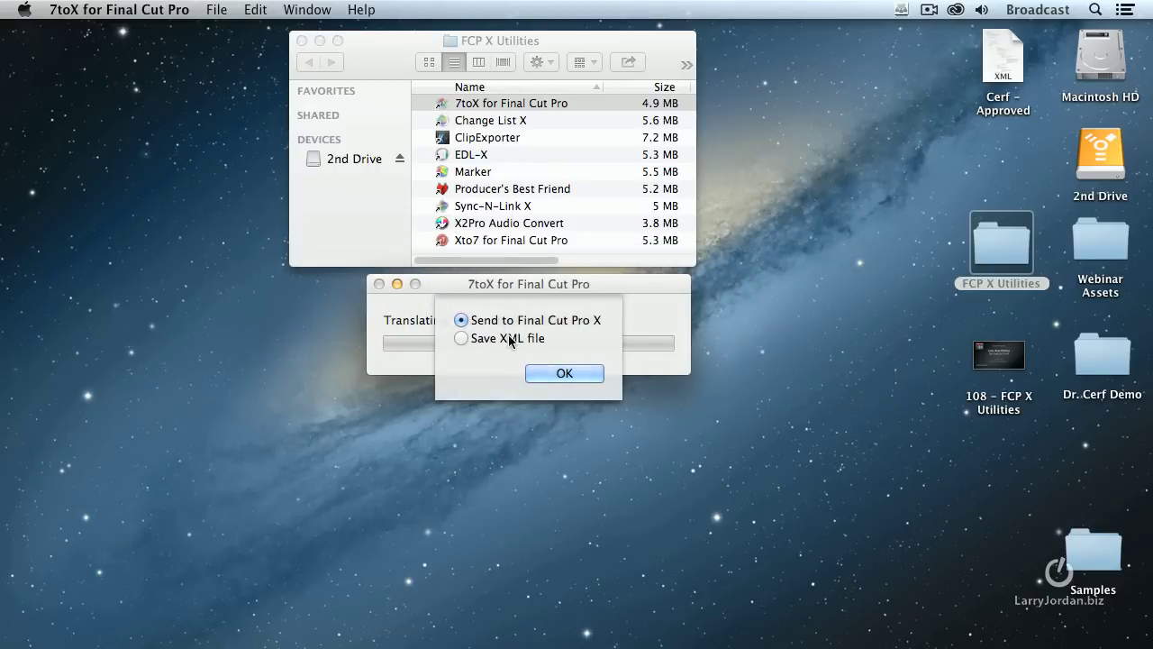
pyautogui.click(477, 340)
# Confirm the output choice and save 'Cerf – Approved 7toX' into the Desktop's Samples folder
pyautogui.click(568, 374)
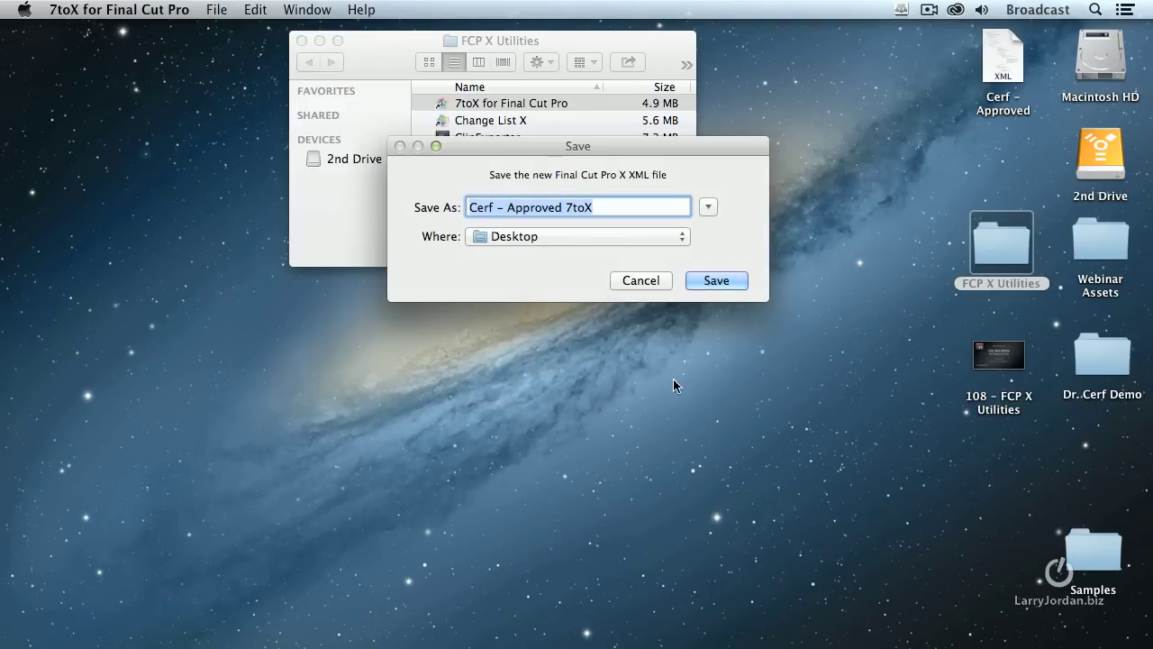
pyautogui.click(708, 207)
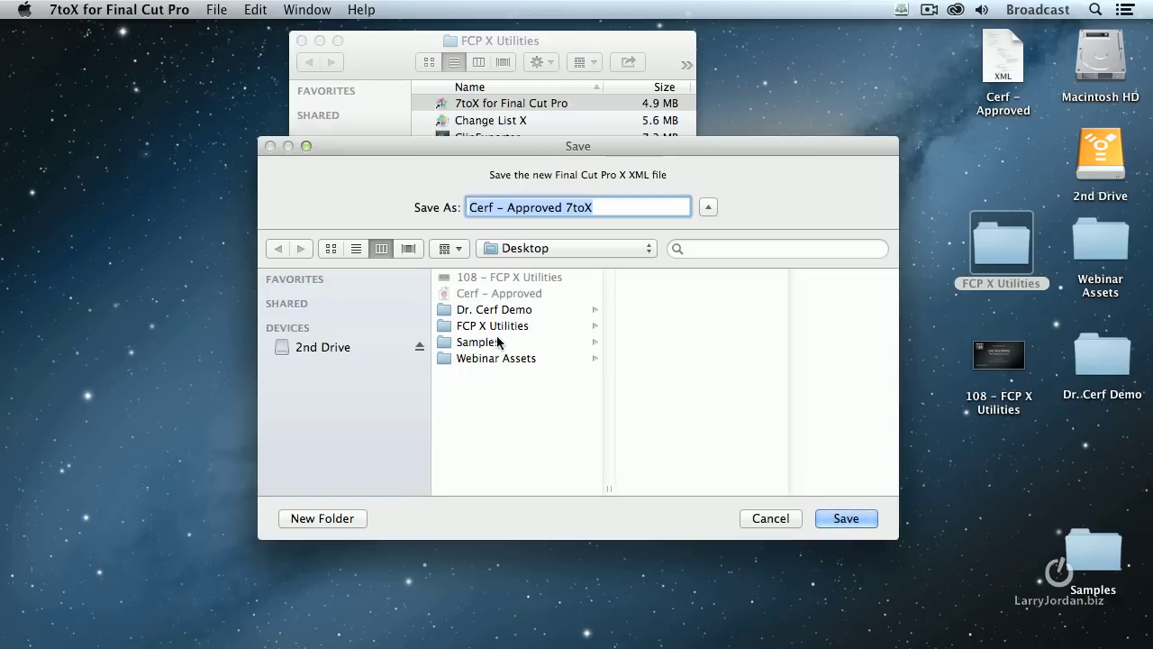
pyautogui.click(494, 343)
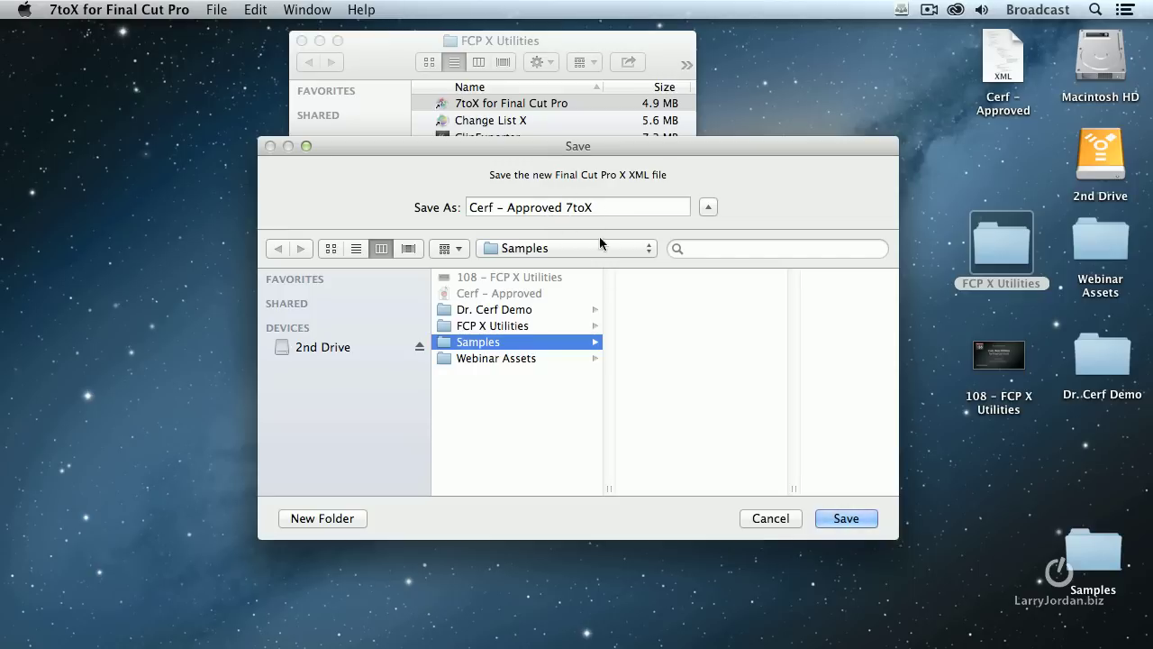
pyautogui.click(863, 515)
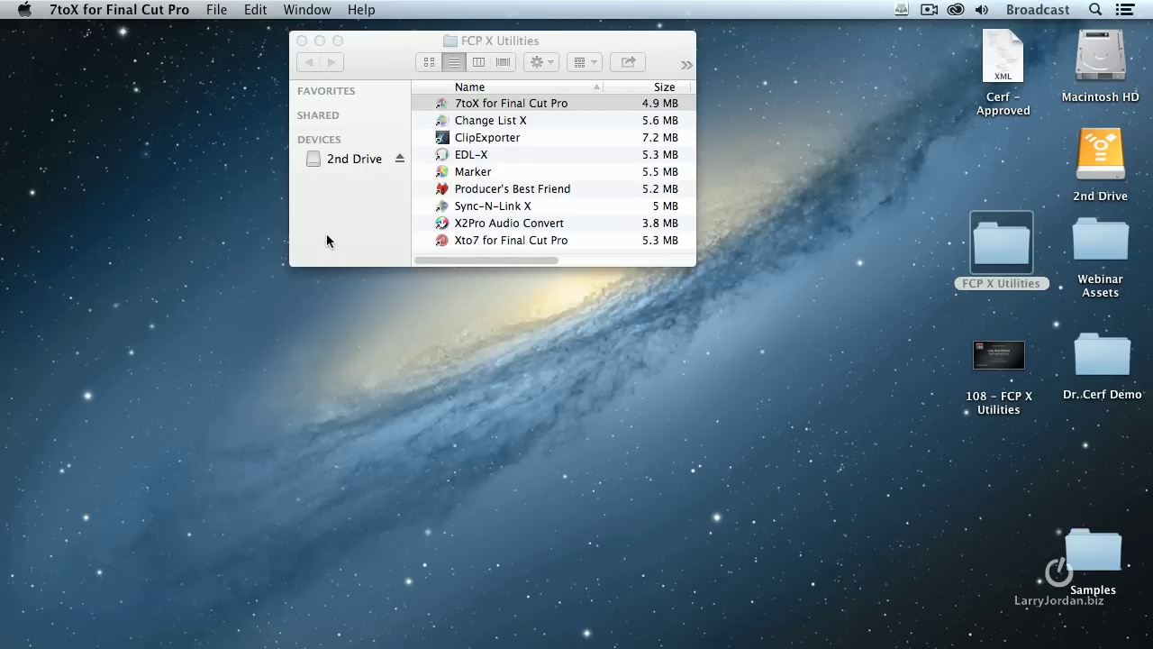
# Open the Samples folder to check the fcpxml file, then quit 7toX
pyautogui.doubleClick(1092, 552)
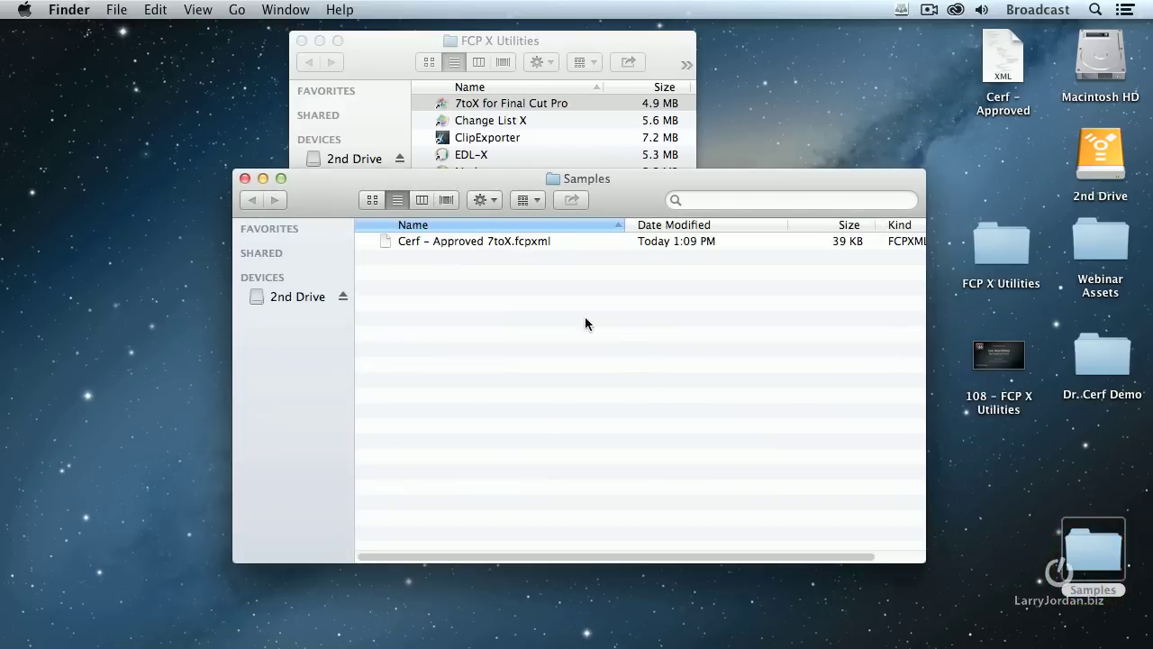
pyautogui.moveTo(342, 178); pyautogui.dragTo(352, 202)
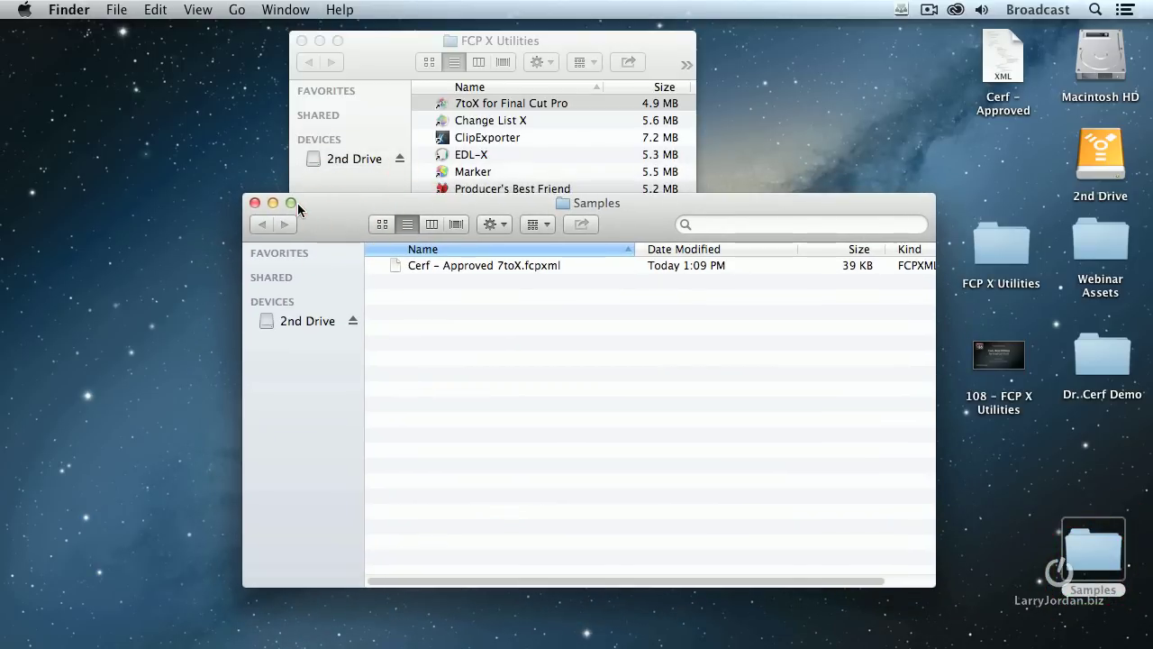
pyautogui.press('super+Tab')
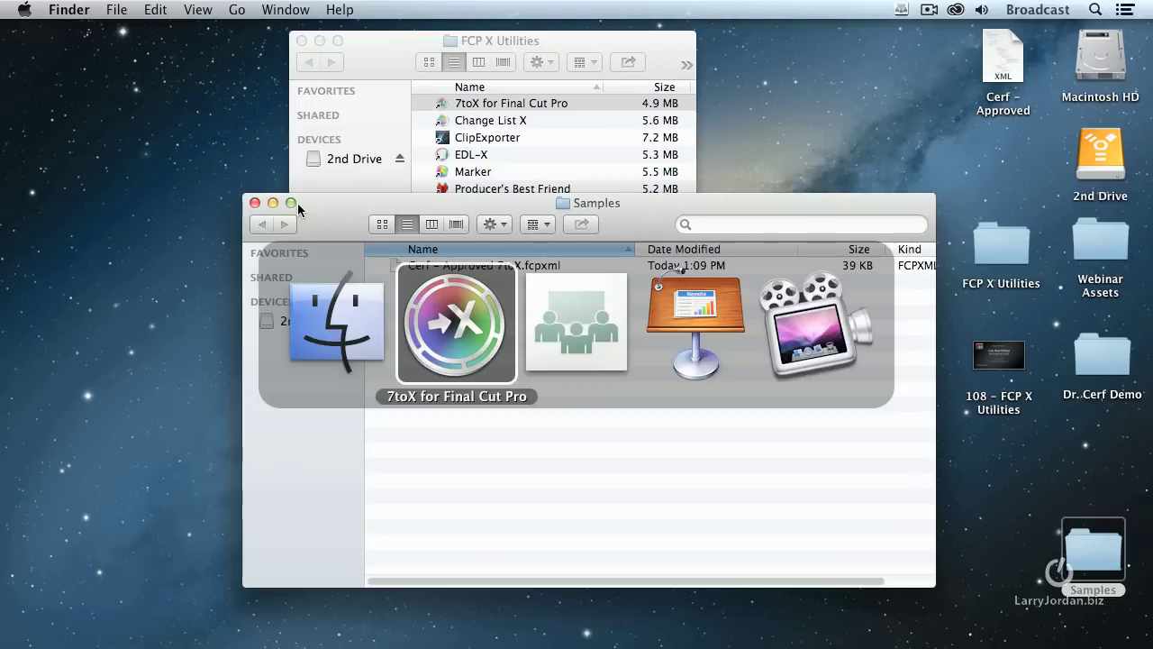
pyautogui.press('super+q')
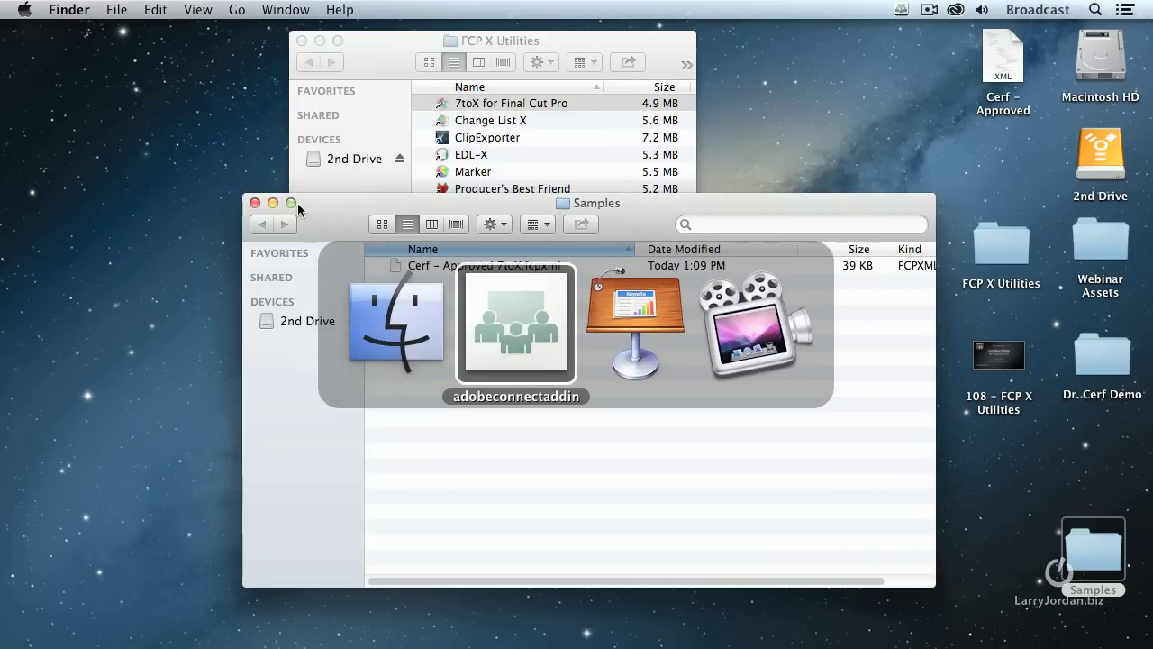
# Launch Final Cut Pro X from the Dock and close the Samples window
pyautogui.press('super+Tab')
pyautogui.press('super+Tab')
pyautogui.press('super+Tab')
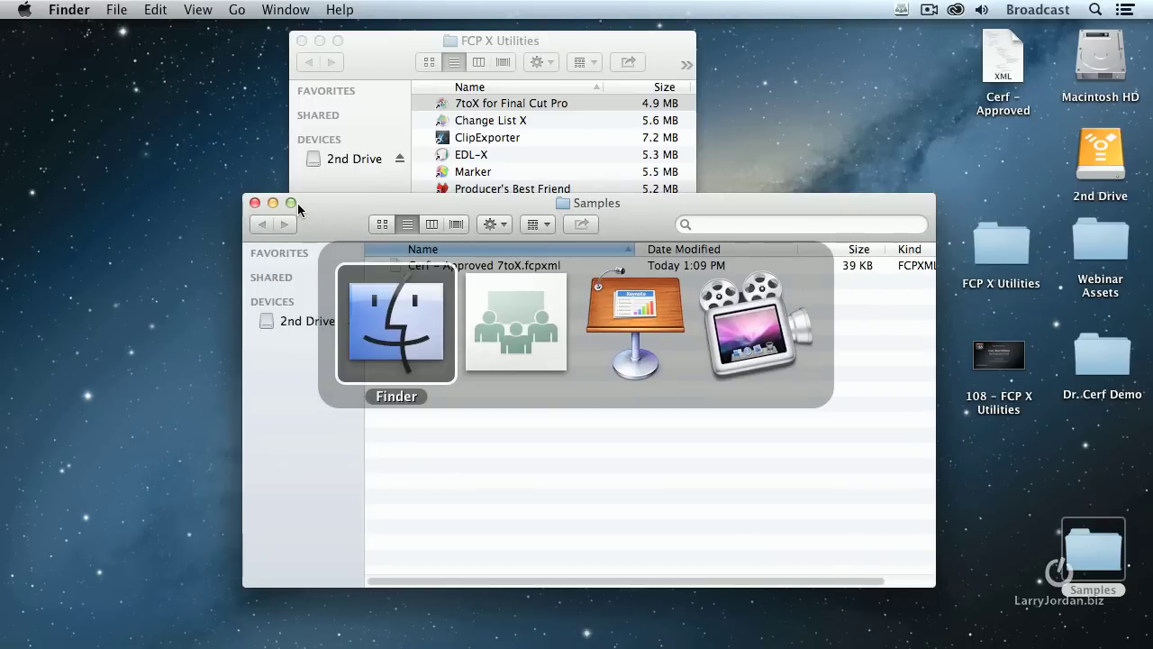
pyautogui.moveTo(3, 236)
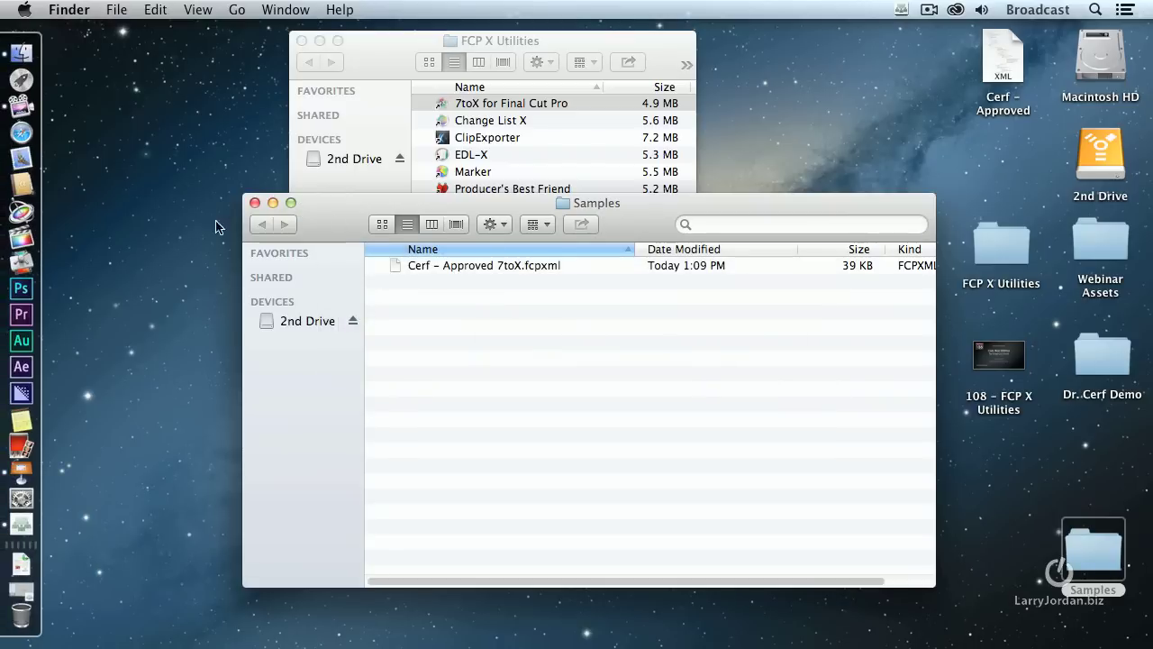
pyautogui.click(16, 241)
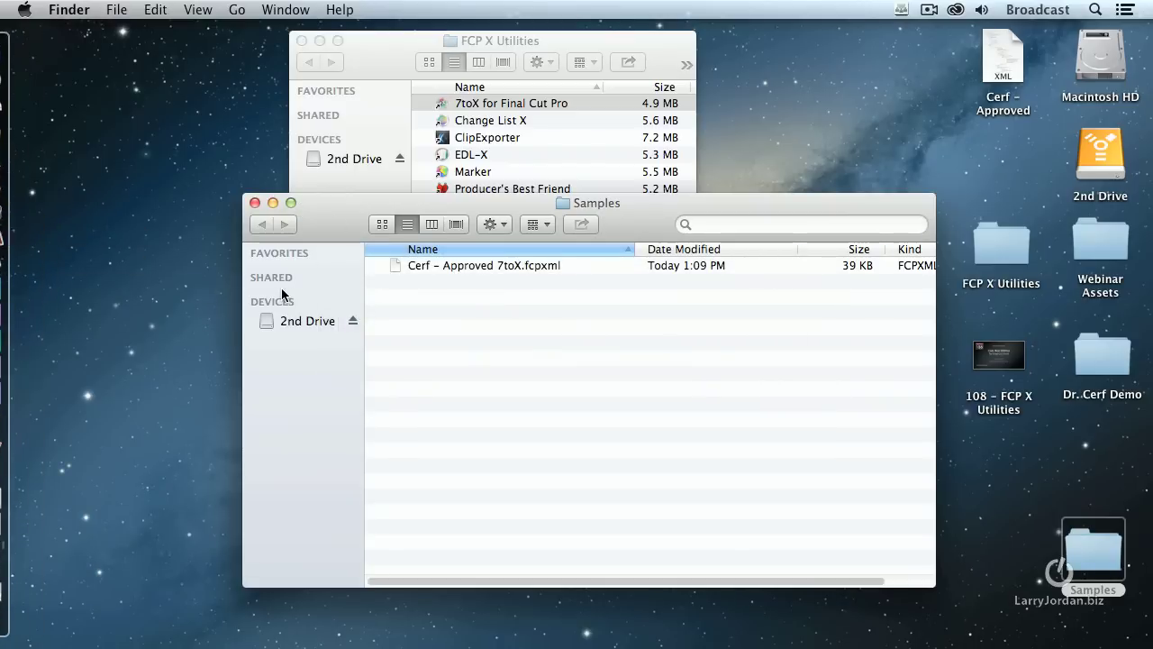
pyautogui.click(254, 202)
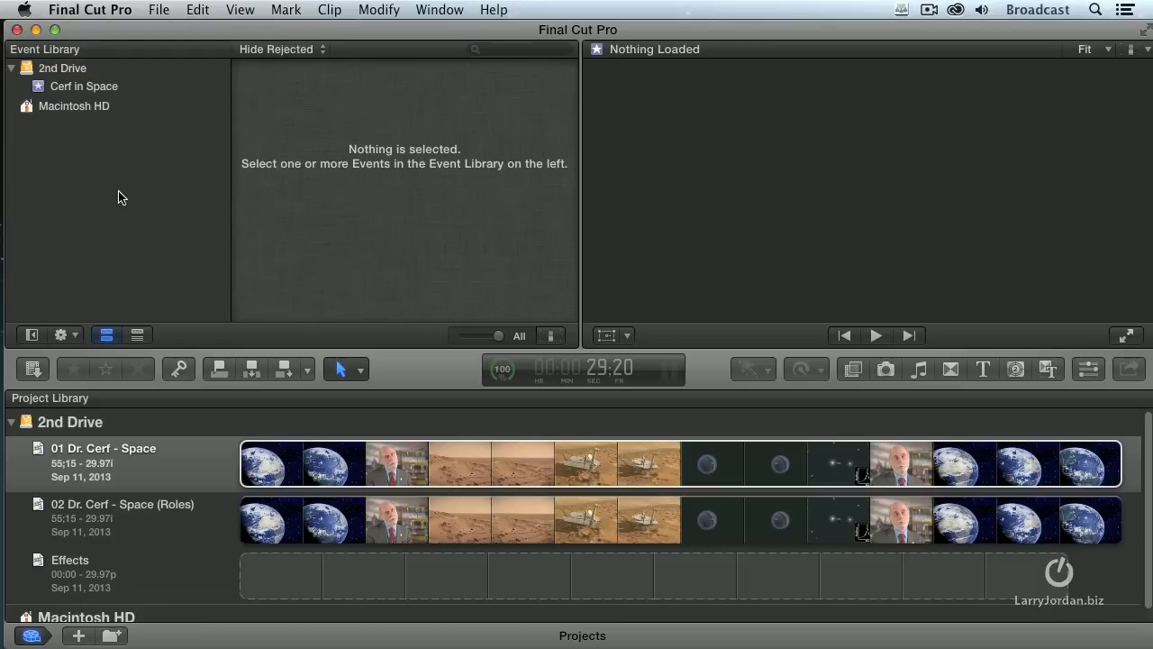
# Import Cerf – Approved 7toX.fcpxml from Samples into the 2nd Drive library via File > Import > XML
pyautogui.click(69, 71)
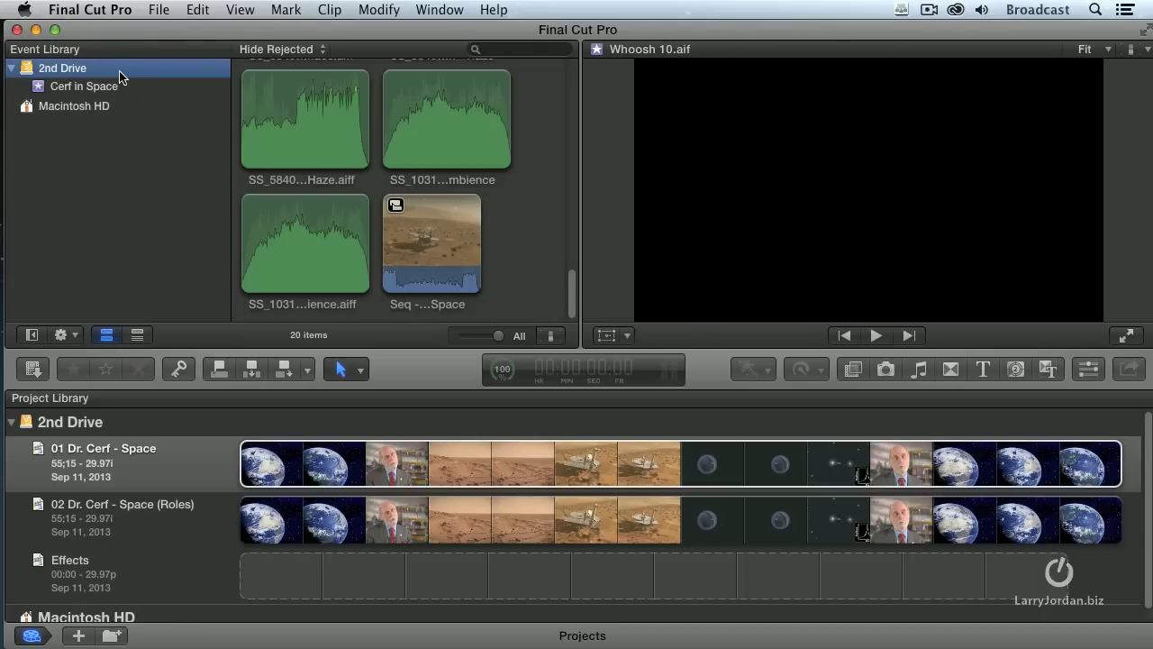
pyautogui.click(164, 13)
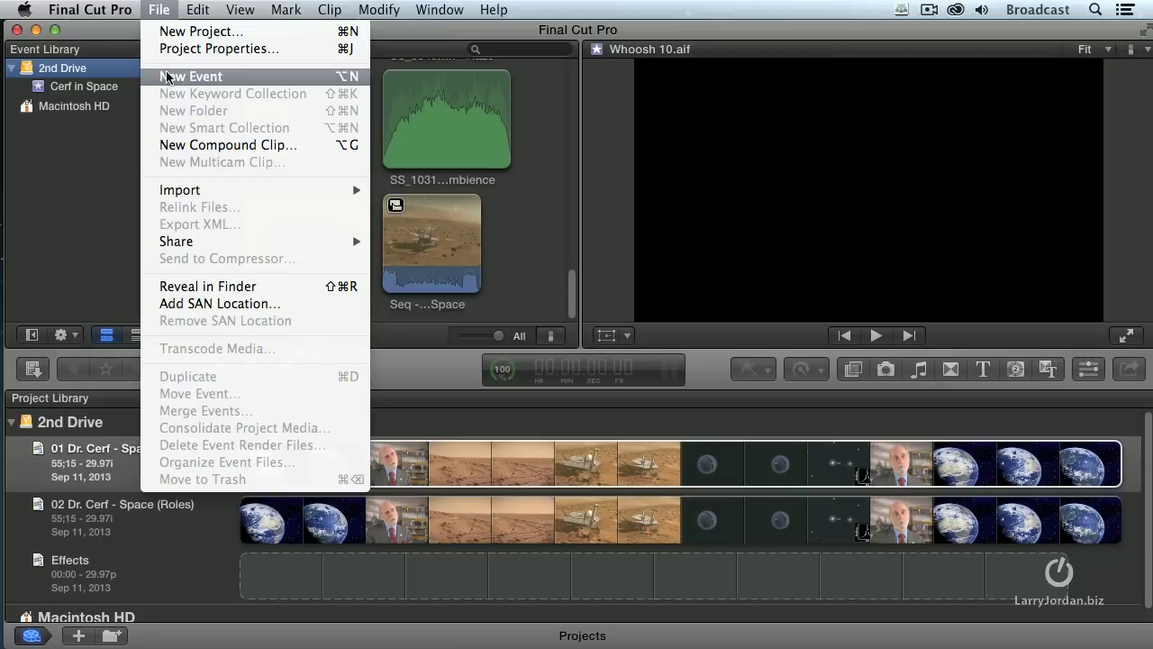
pyautogui.moveTo(227, 189)
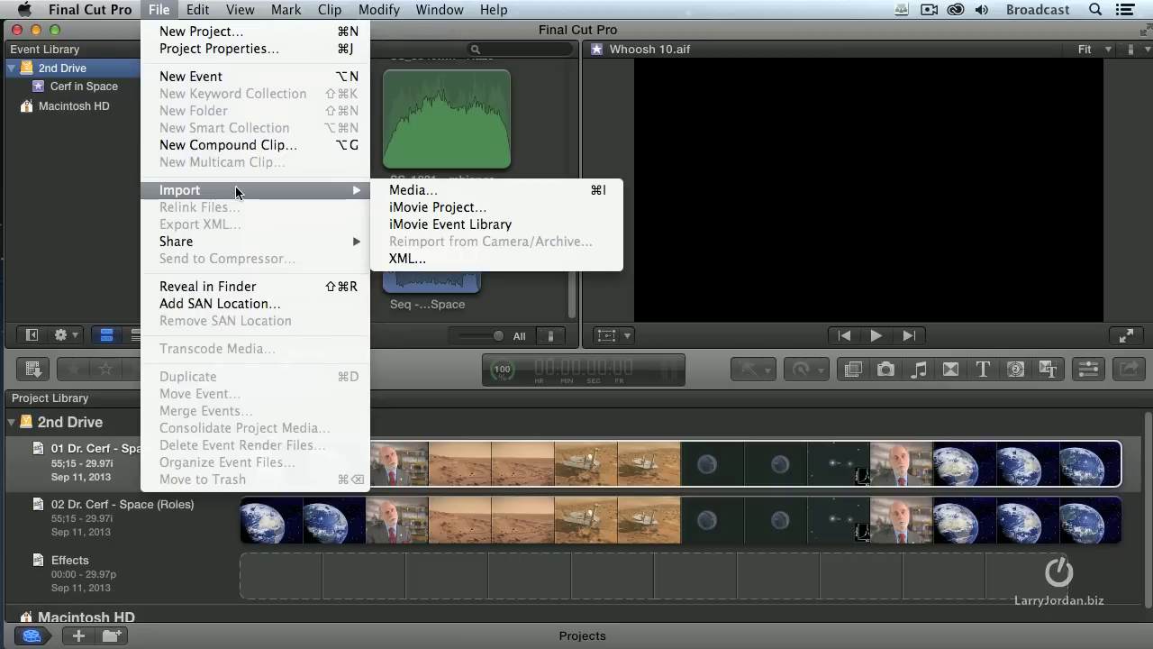
pyautogui.click(428, 261)
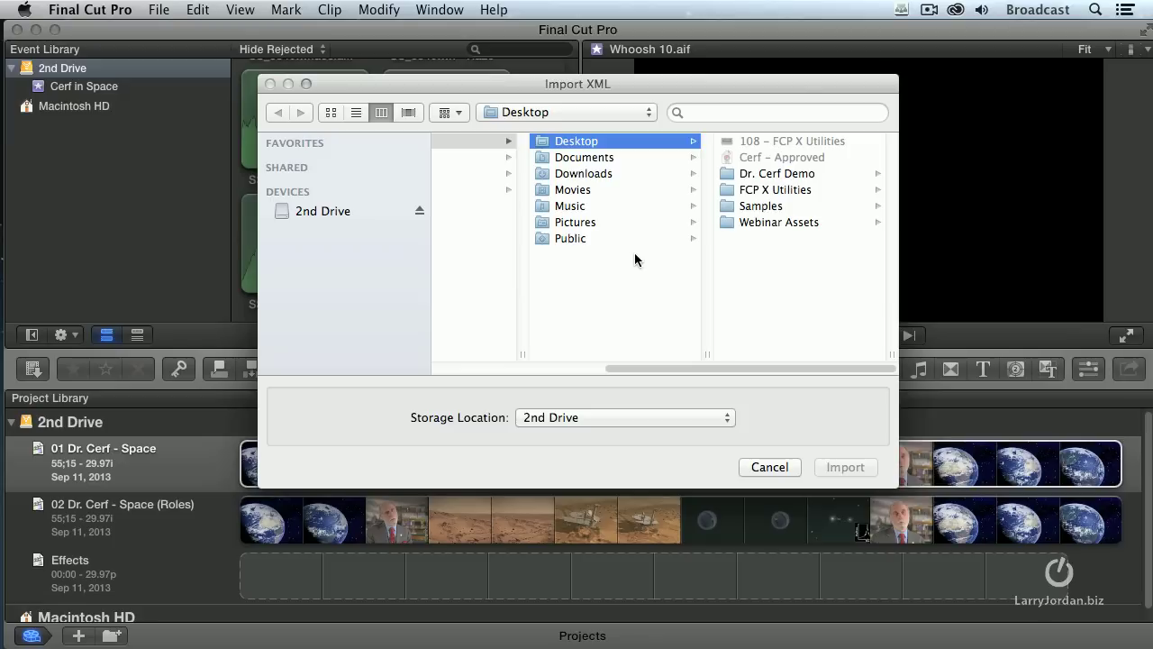
pyautogui.click(761, 207)
pyautogui.click(729, 141)
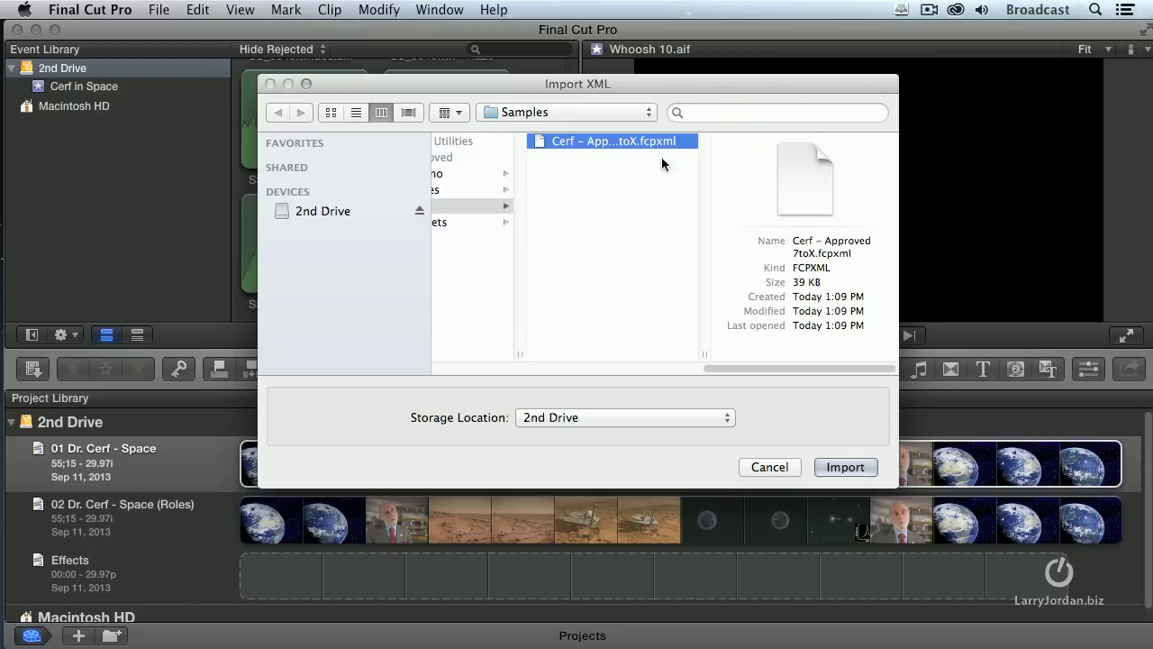
pyautogui.click(847, 467)
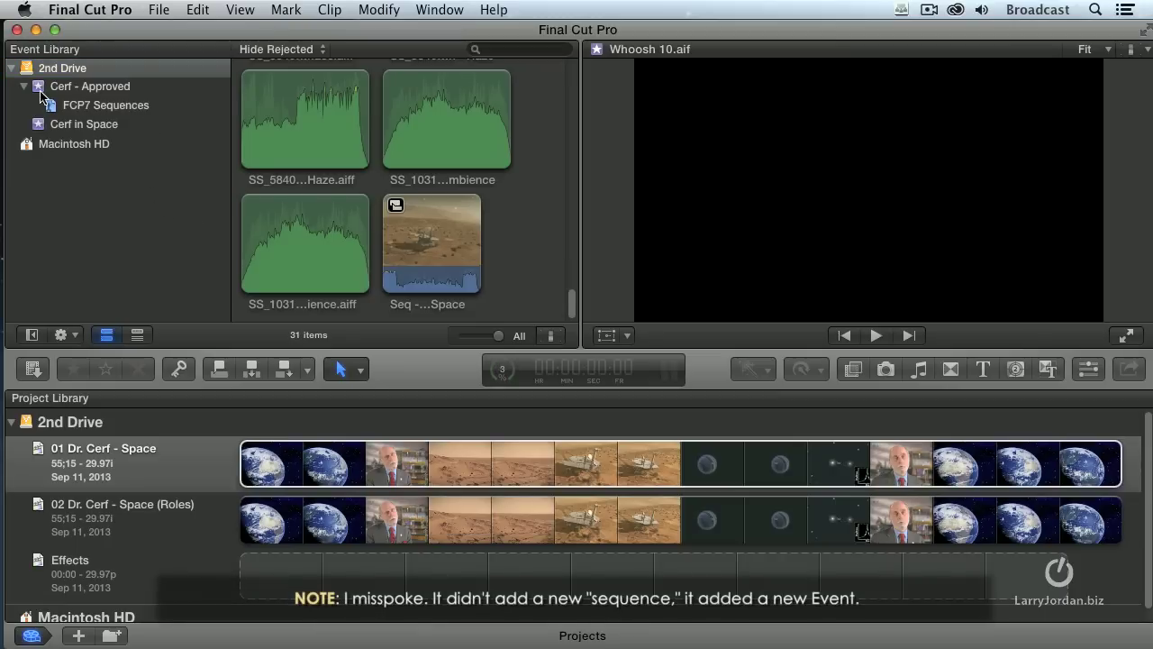
# Inspect the imported Cerf – Approved event, then view its FCP7 Sequences collection holding the one sequence clip
pyautogui.click(42, 87)
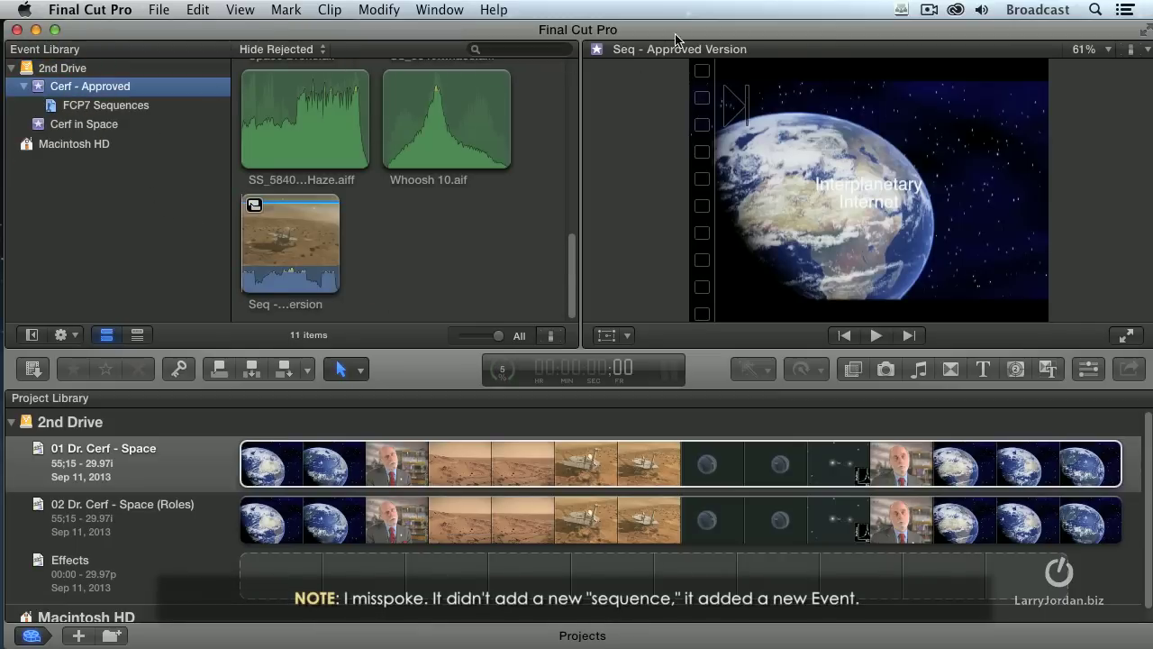
pyautogui.moveTo(678, 34); pyautogui.dragTo(423, 34)
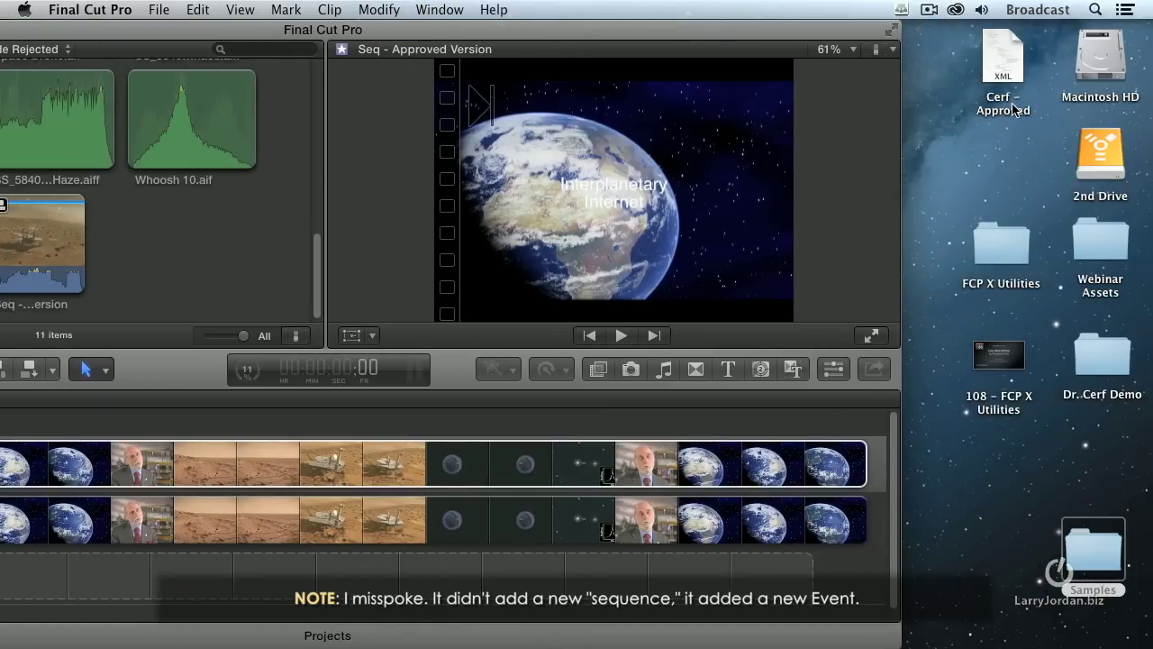
pyautogui.moveTo(663, 27); pyautogui.dragTo(879, 27)
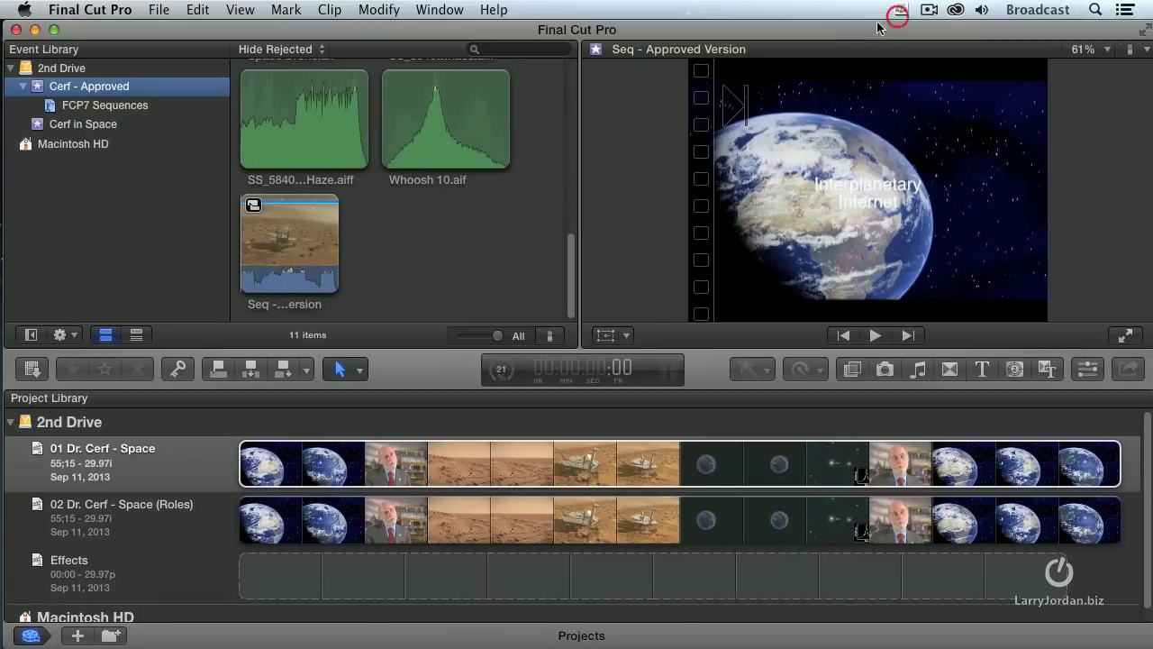
pyautogui.click(115, 106)
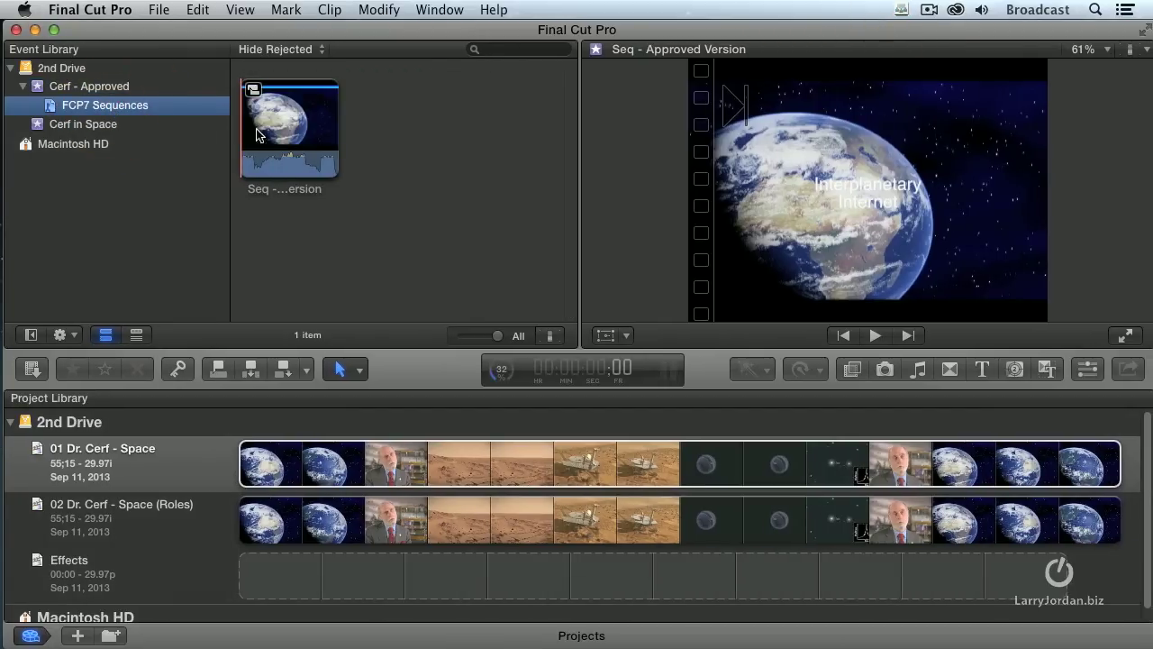
pyautogui.click(100, 87)
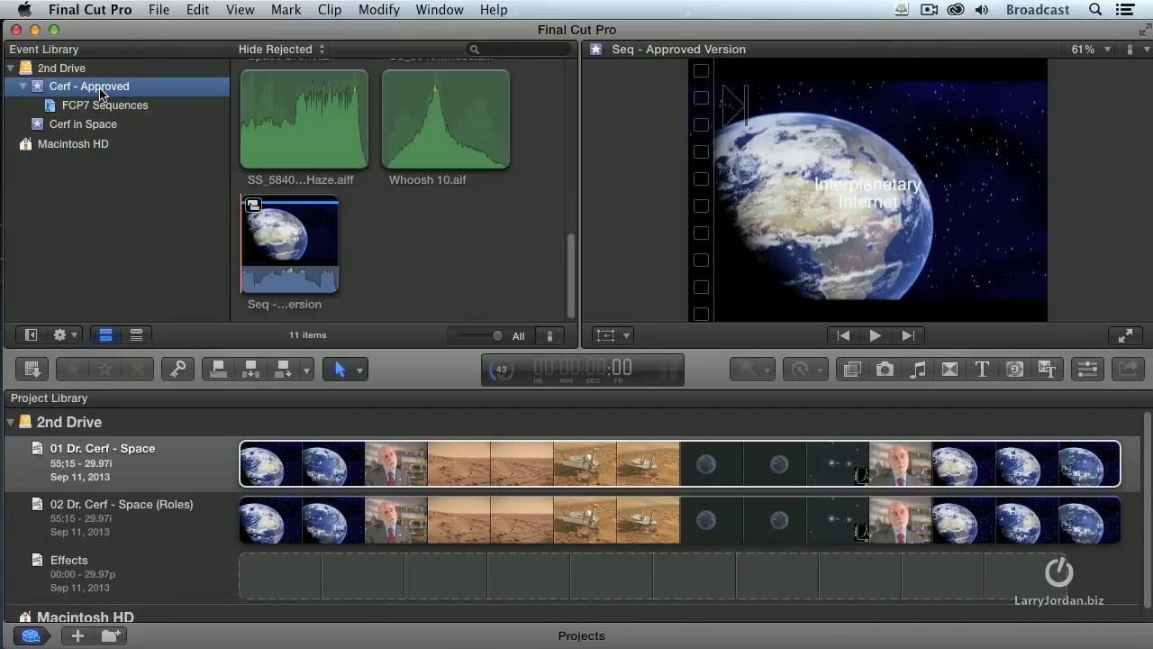
pyautogui.scroll(5, 463, 218)
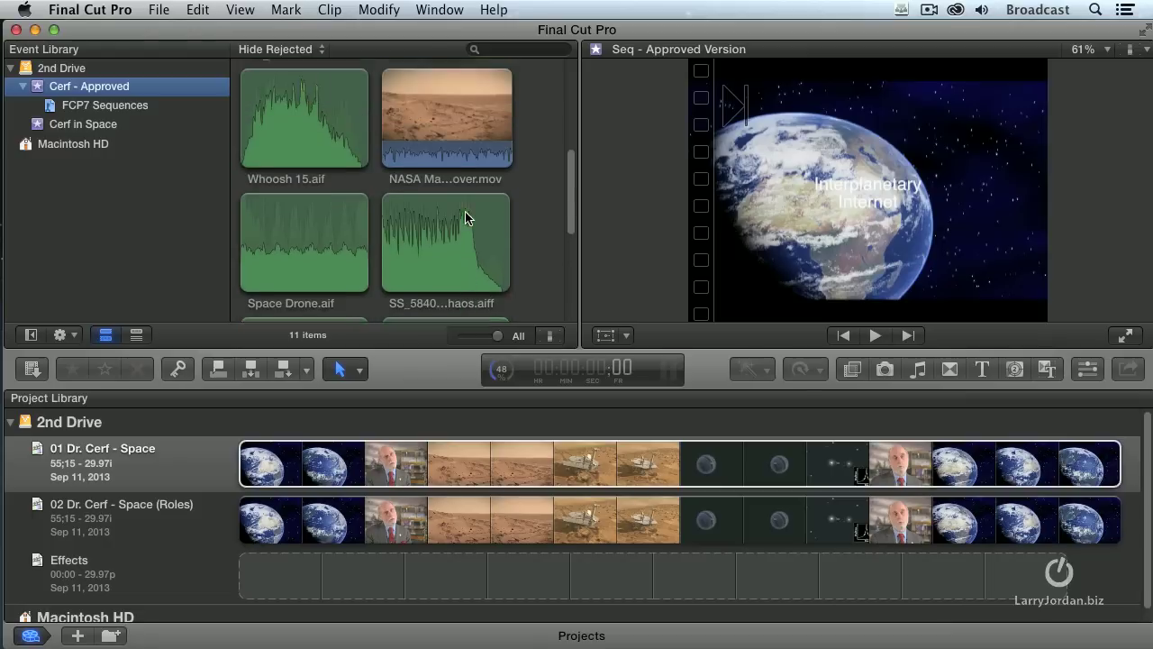
pyautogui.scroll(2, 465, 217)
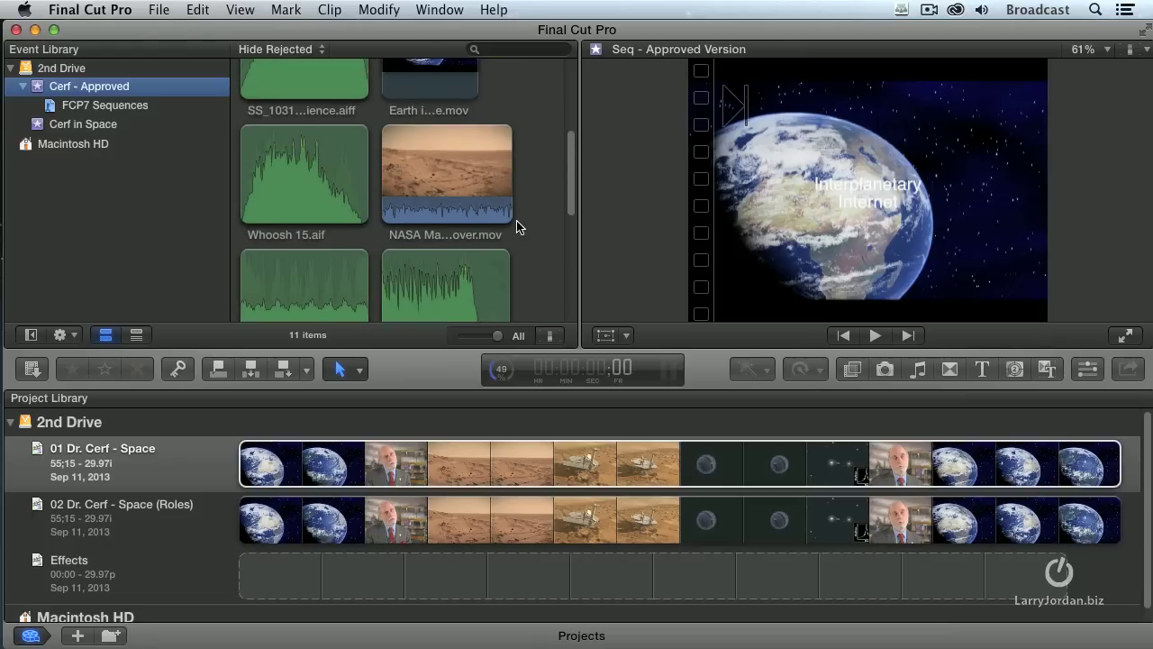
pyautogui.click(105, 105)
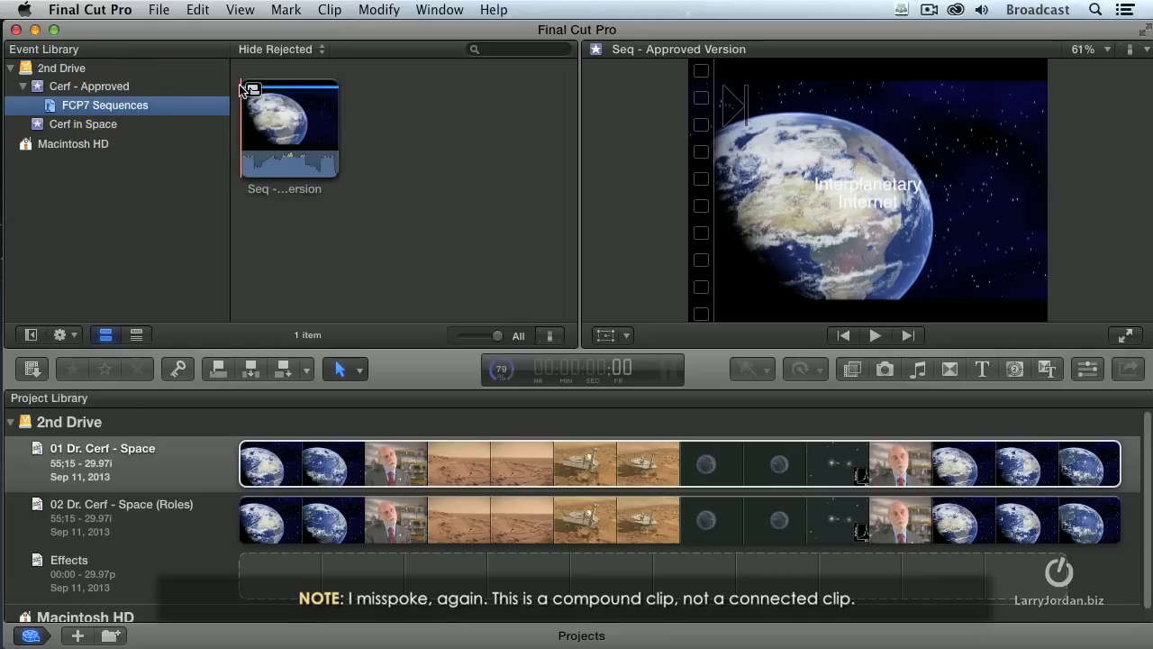
# Open Seq - Approved Version in the timeline, hide the Timeline Index, and show clips as names only
pyautogui.doubleClick(285, 142)
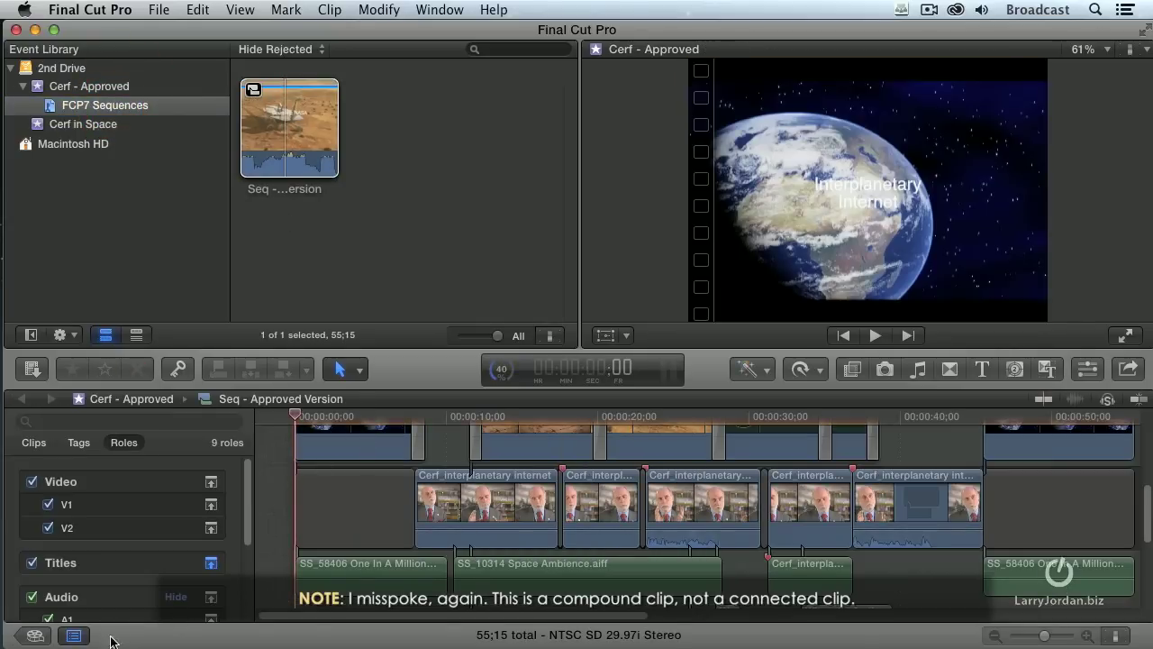
pyautogui.click(74, 635)
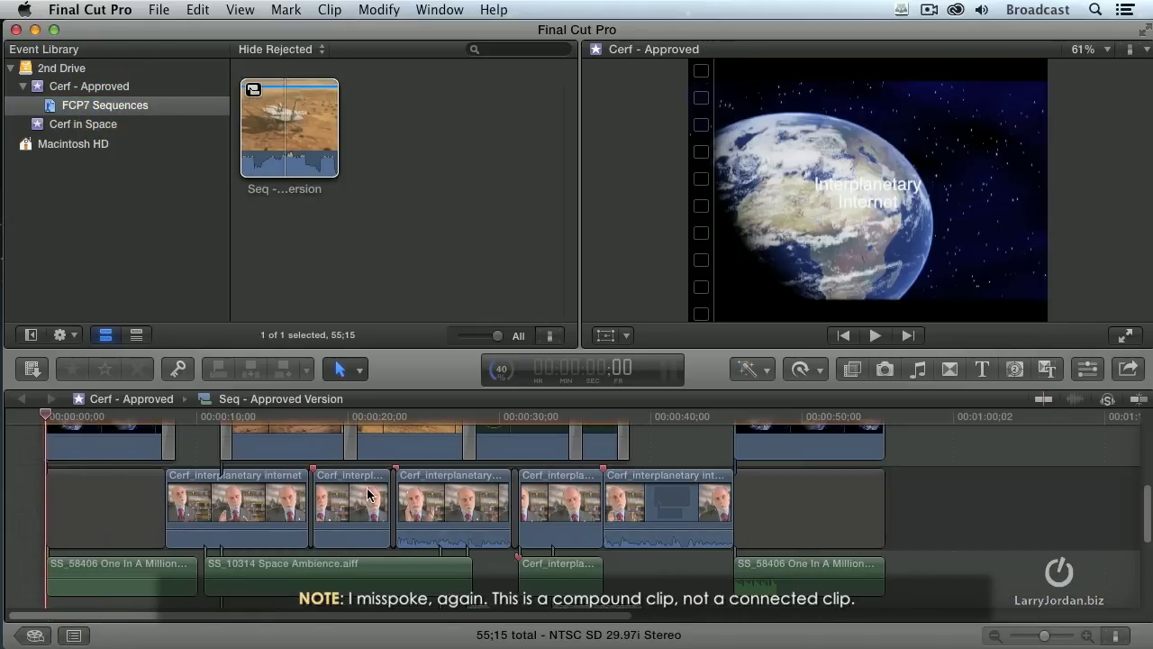
pyautogui.click(1120, 635)
pyautogui.click(1116, 513)
pyautogui.click(1119, 635)
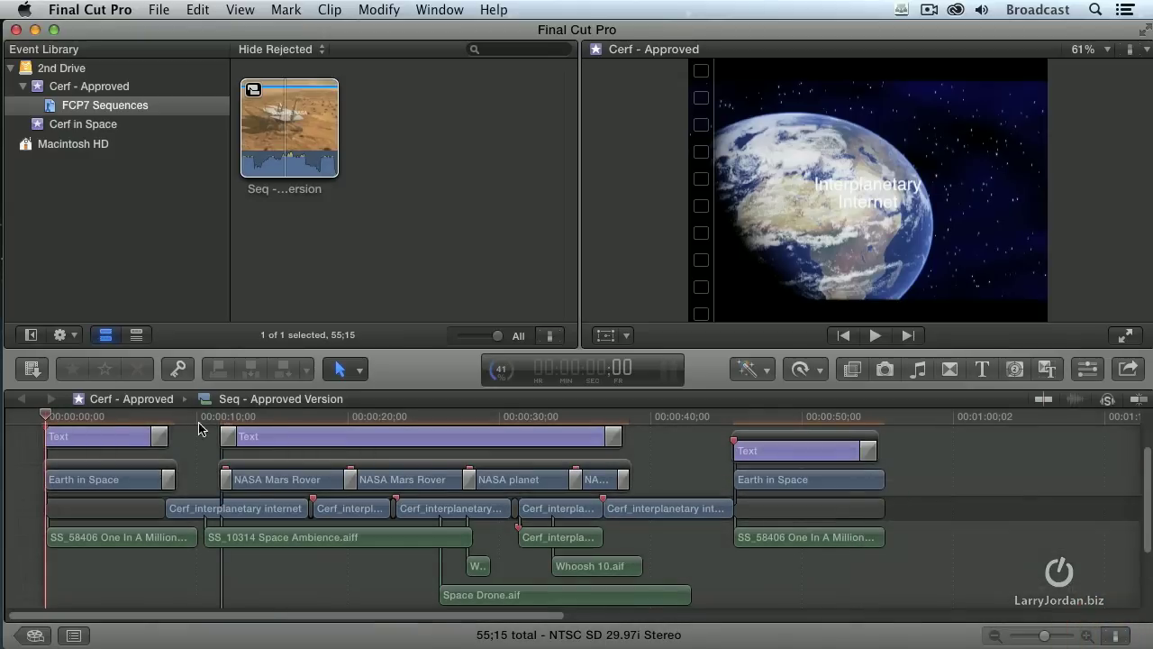
# Skim the playhead to about 48 and 20 seconds, then select the first Text title clip
pyautogui.click(75, 417)
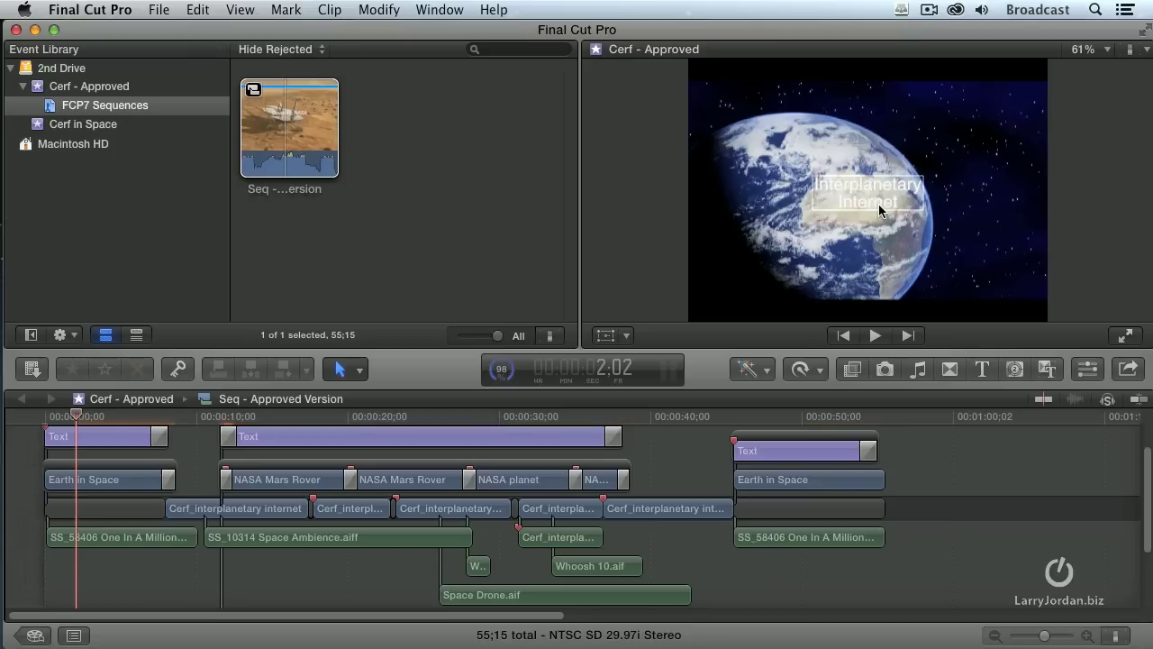
pyautogui.click(789, 415)
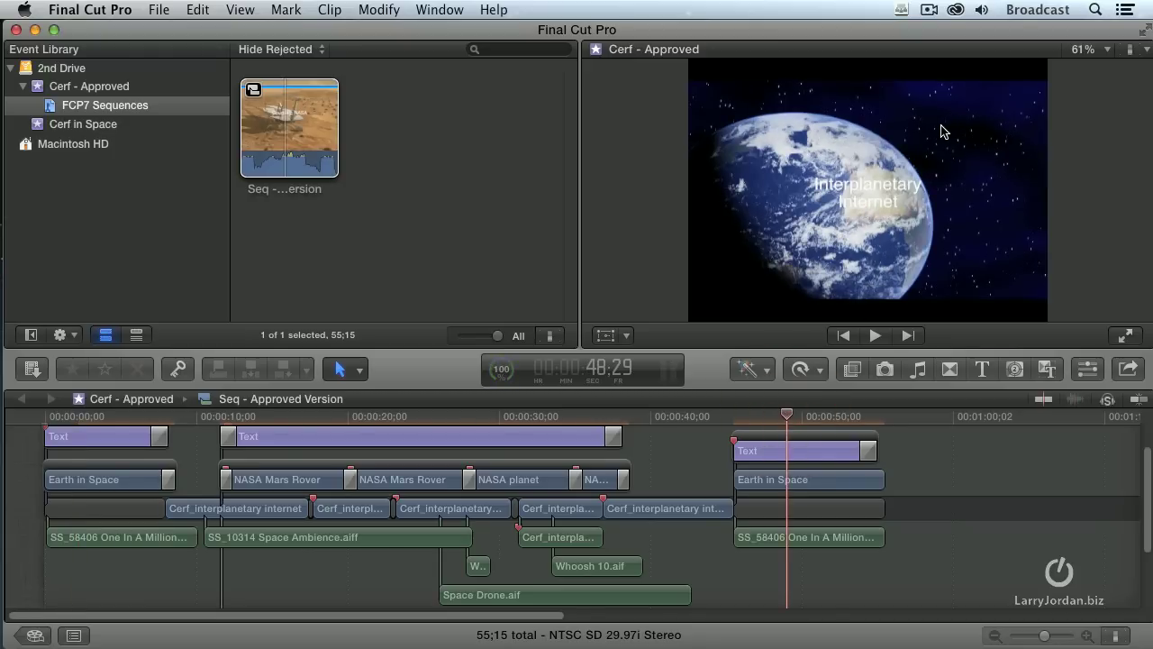
pyautogui.click(411, 420)
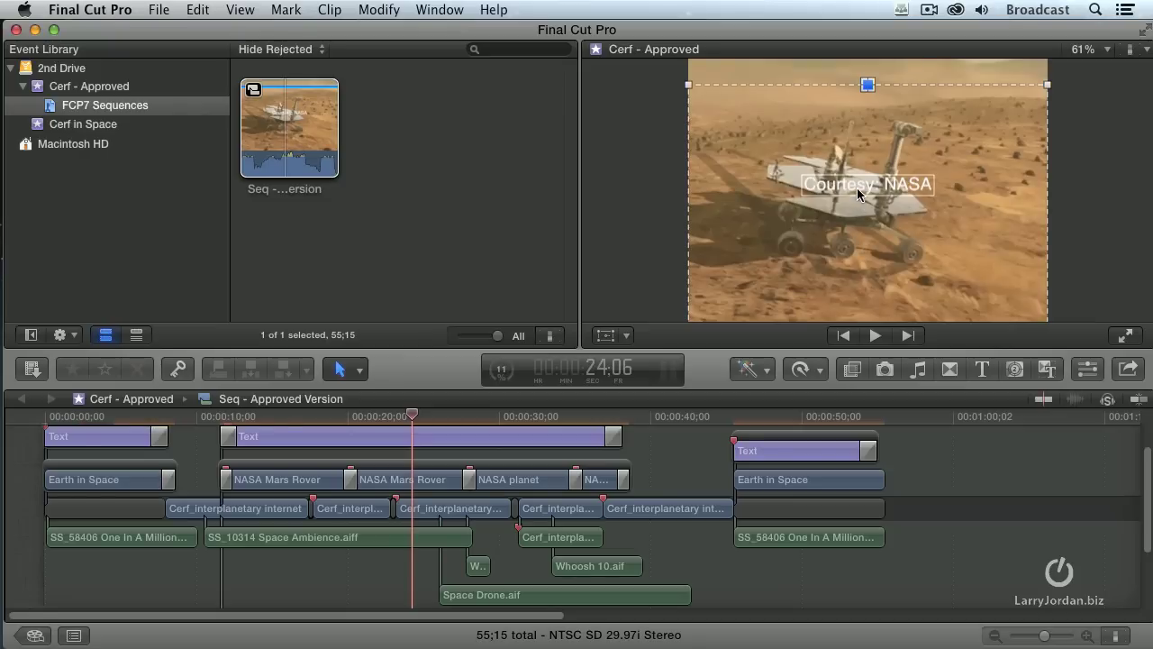
pyautogui.click(144, 440)
pyautogui.keyDown('super'); pyautogui.click(785, 454); pyautogui.keyUp('super')
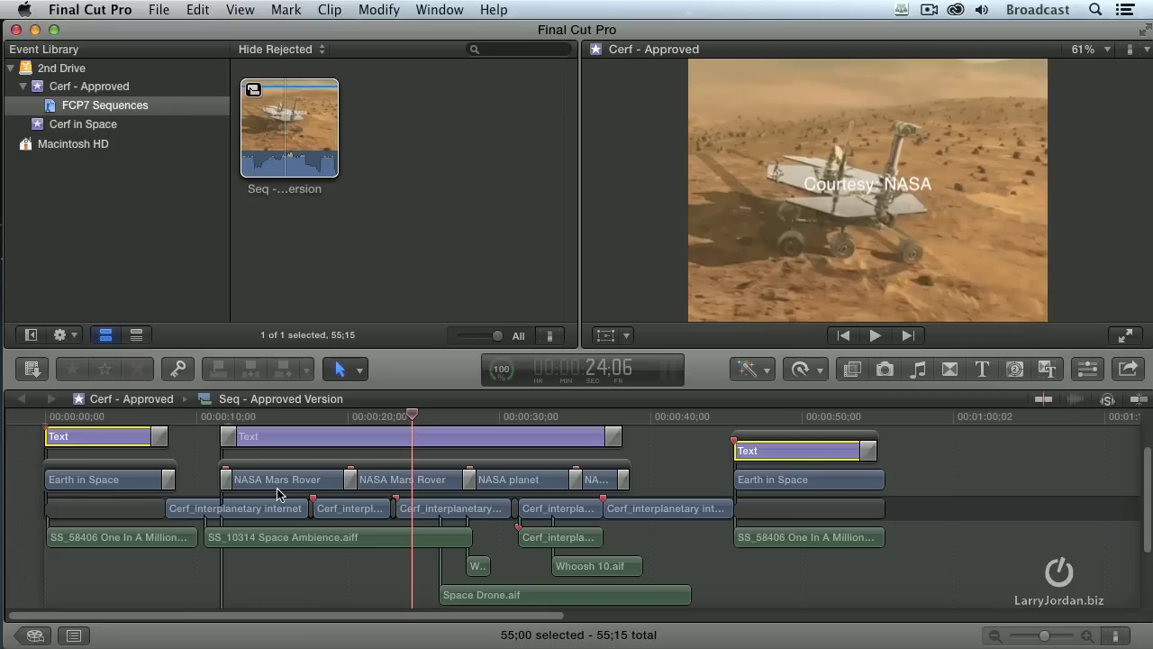
# Select and copy every clip in the imported sequence's timeline
pyautogui.click(35, 635)
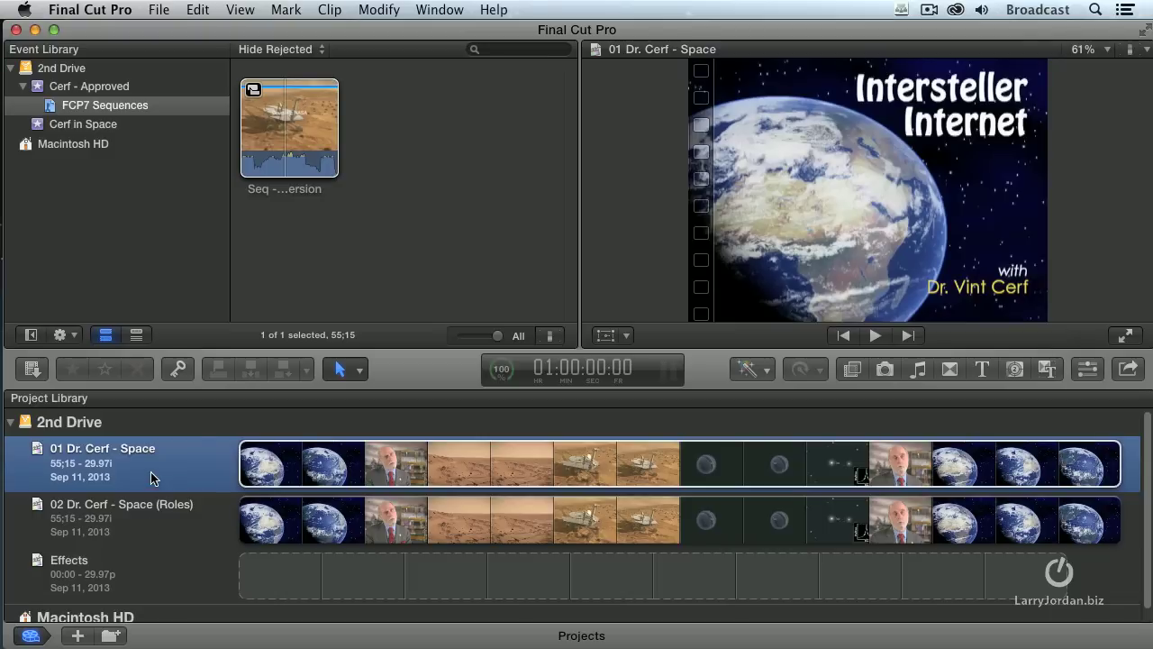
pyautogui.doubleClick(147, 467)
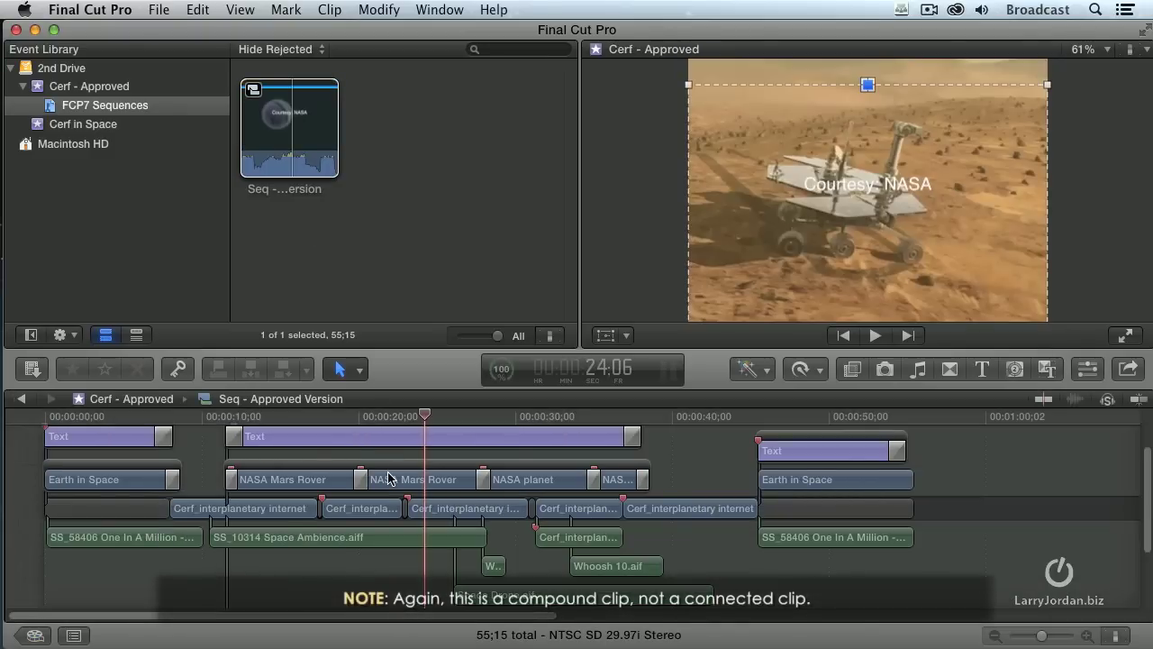
pyautogui.click(255, 584)
pyautogui.press('super+a')
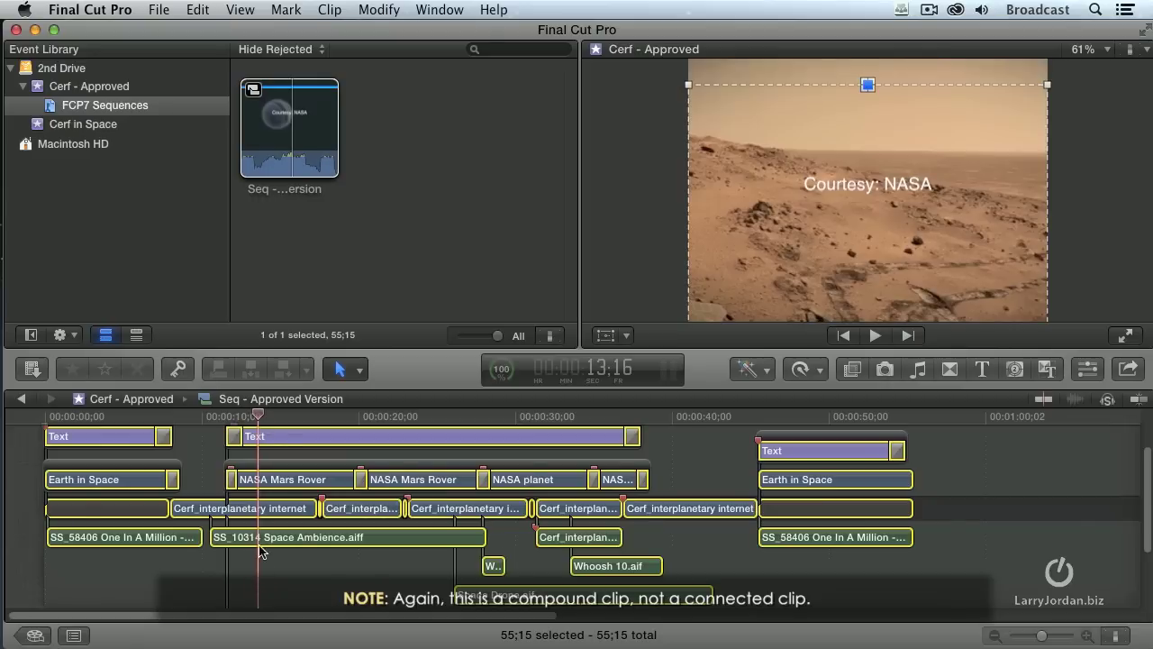
pyautogui.click(200, 9)
pyautogui.click(221, 93)
# Create 'New Project' on 2nd Drive, paste the copied clips, and fit them to the timeline
pyautogui.click(29, 634)
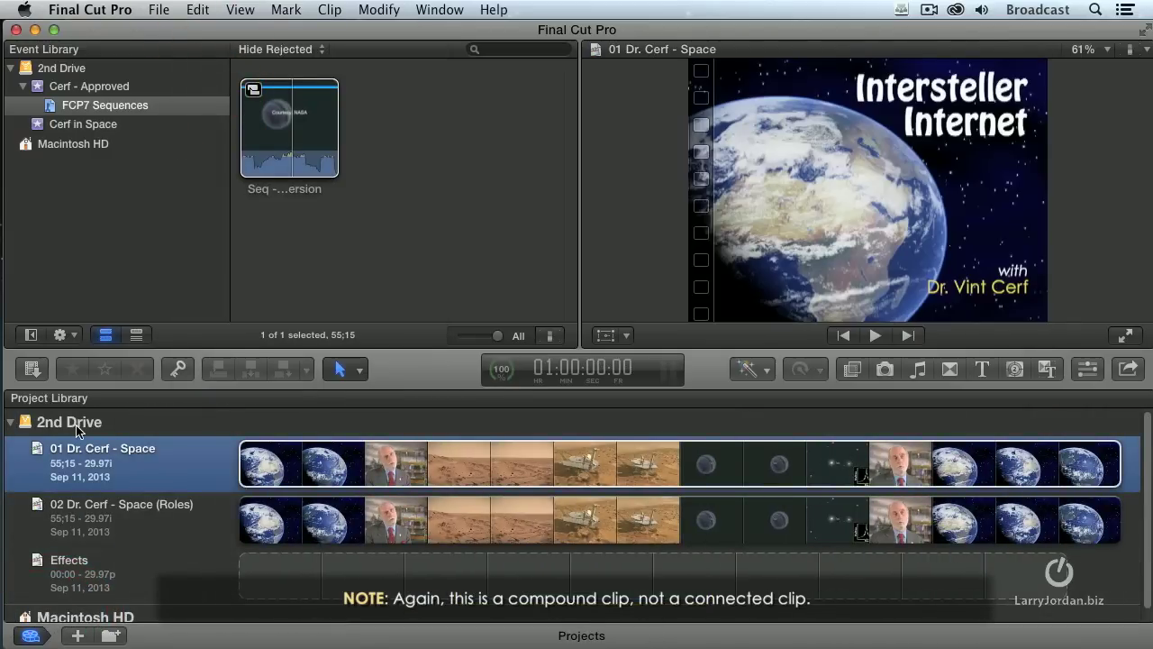
pyautogui.click(77, 426)
pyautogui.click(77, 636)
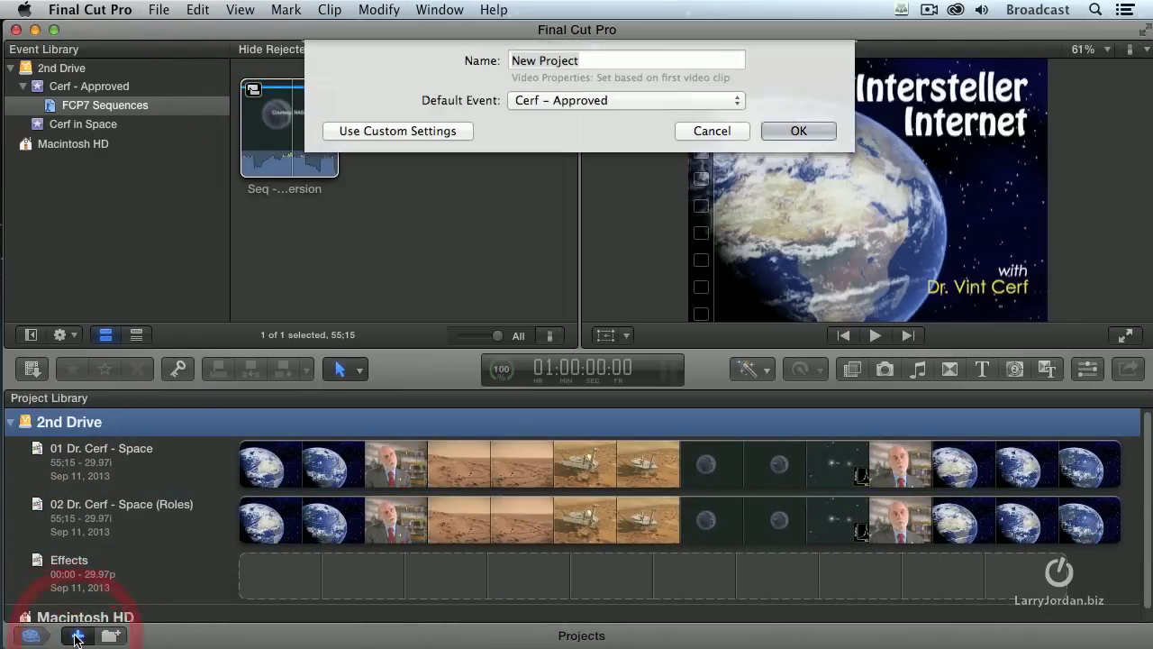
pyautogui.write('New Proj')
pyautogui.press('BackSpace')
pyautogui.write('ject')
pyautogui.press('Return')
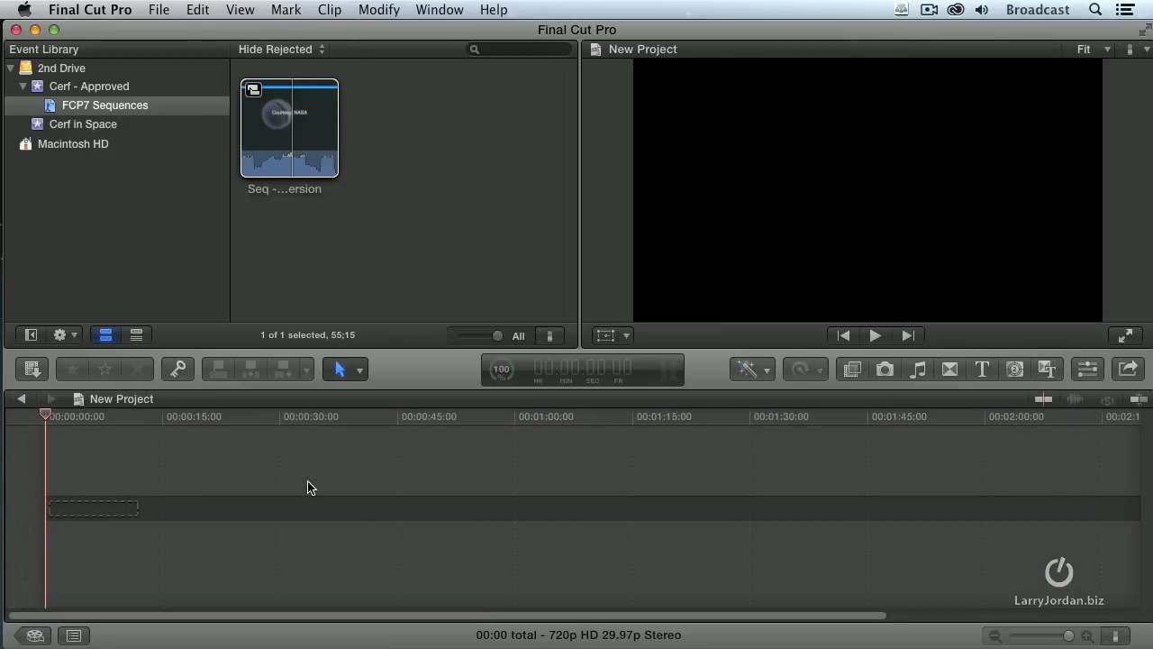
pyautogui.press('super+v')
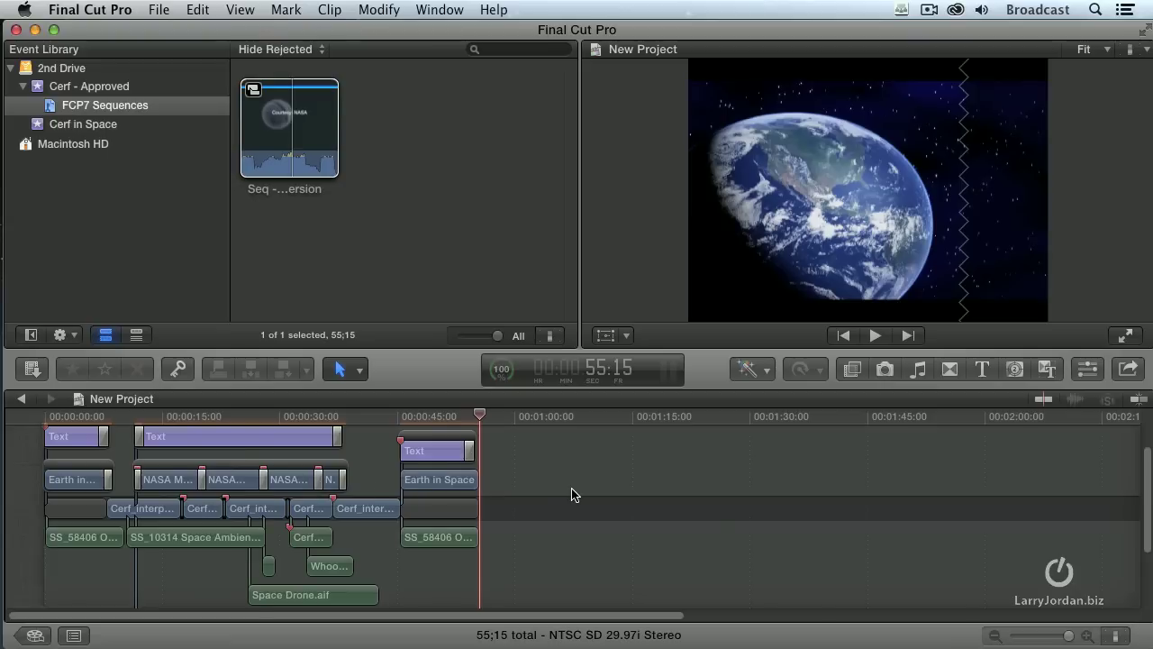
pyautogui.hotkey('shift', 'z')
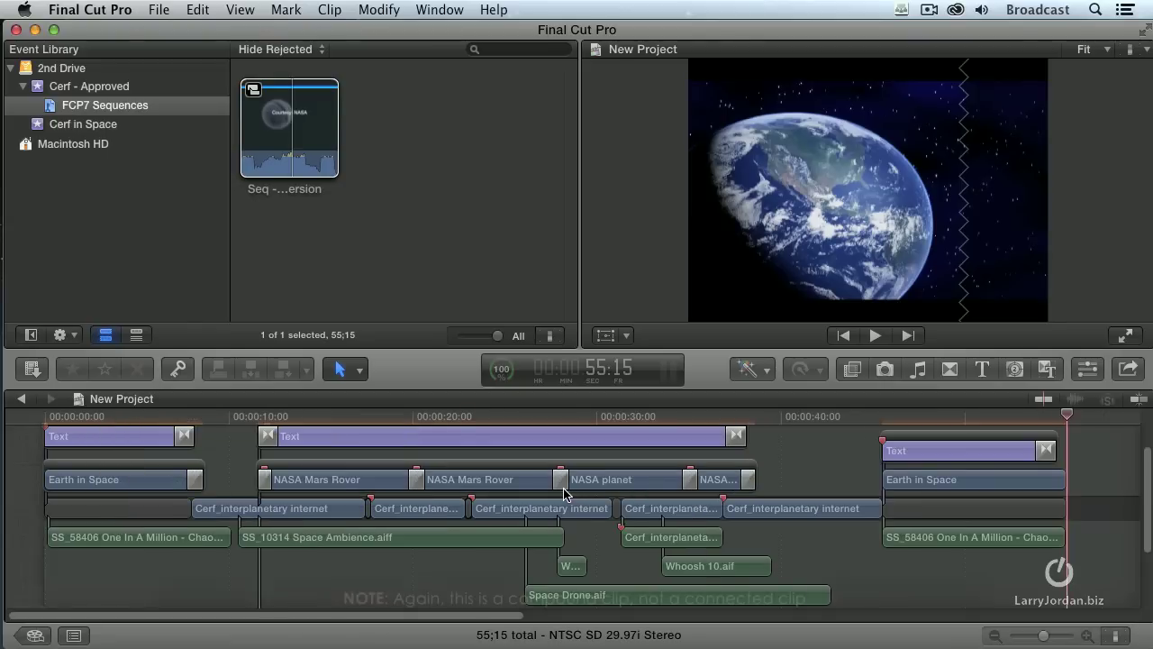